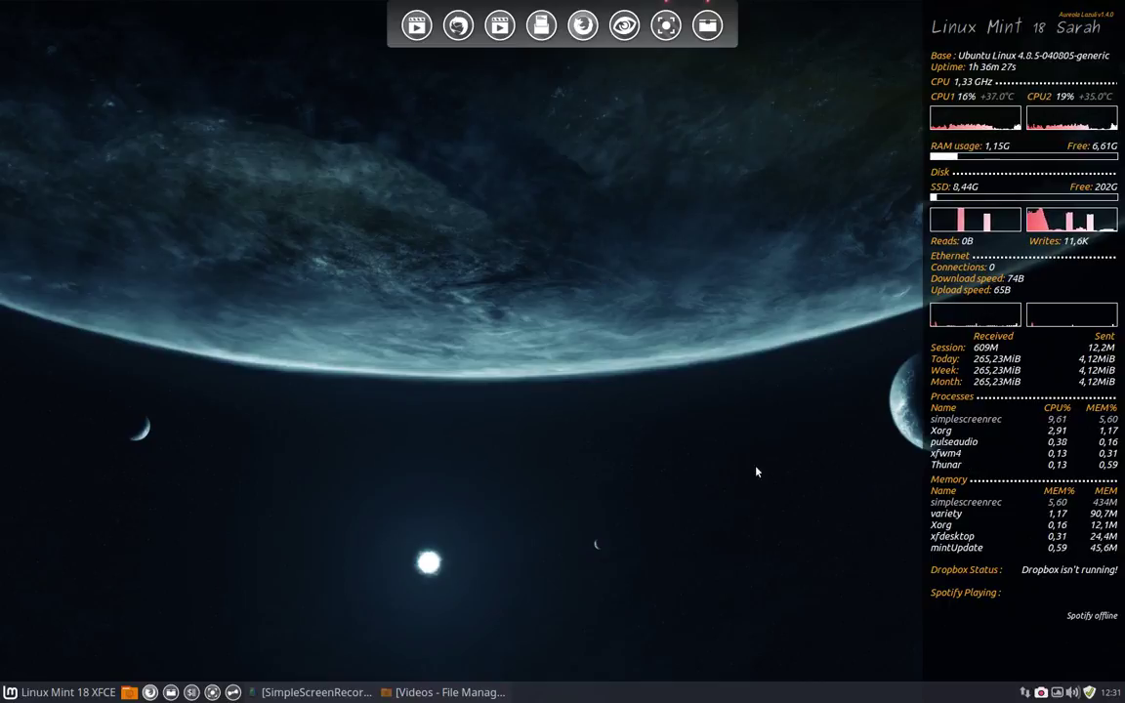
Step: Launch the file manager on the home folder, then unmaximize it and move it left
click(59, 693)
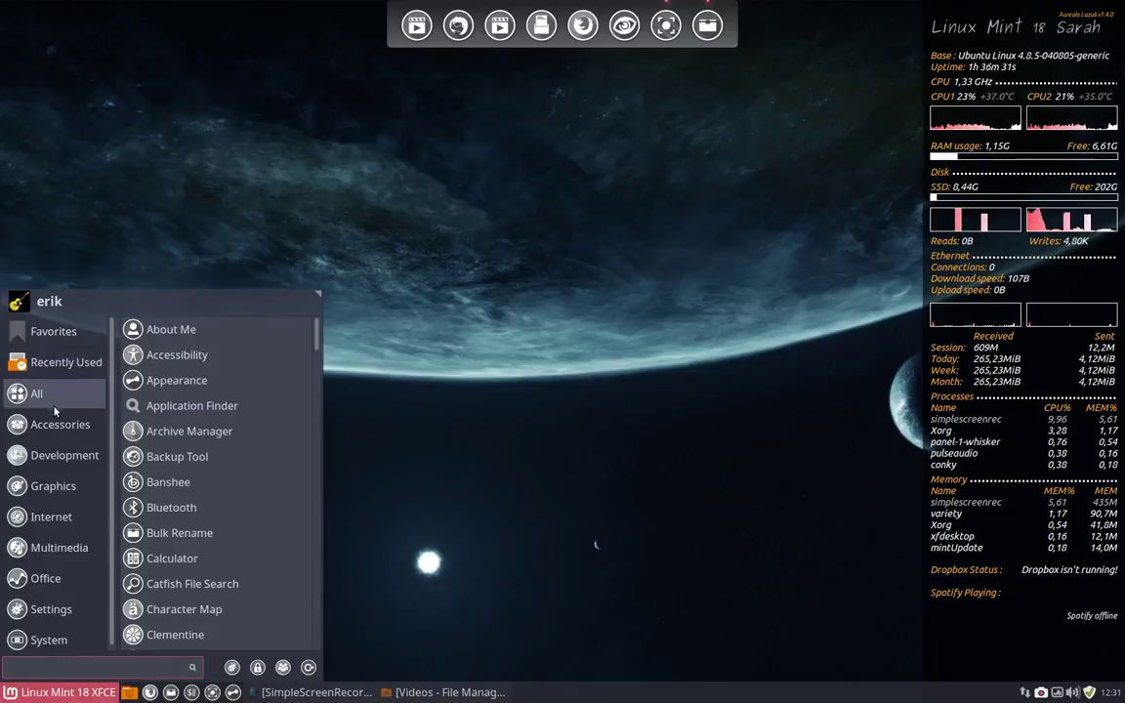
mouse_move(58, 455)
click(168, 692)
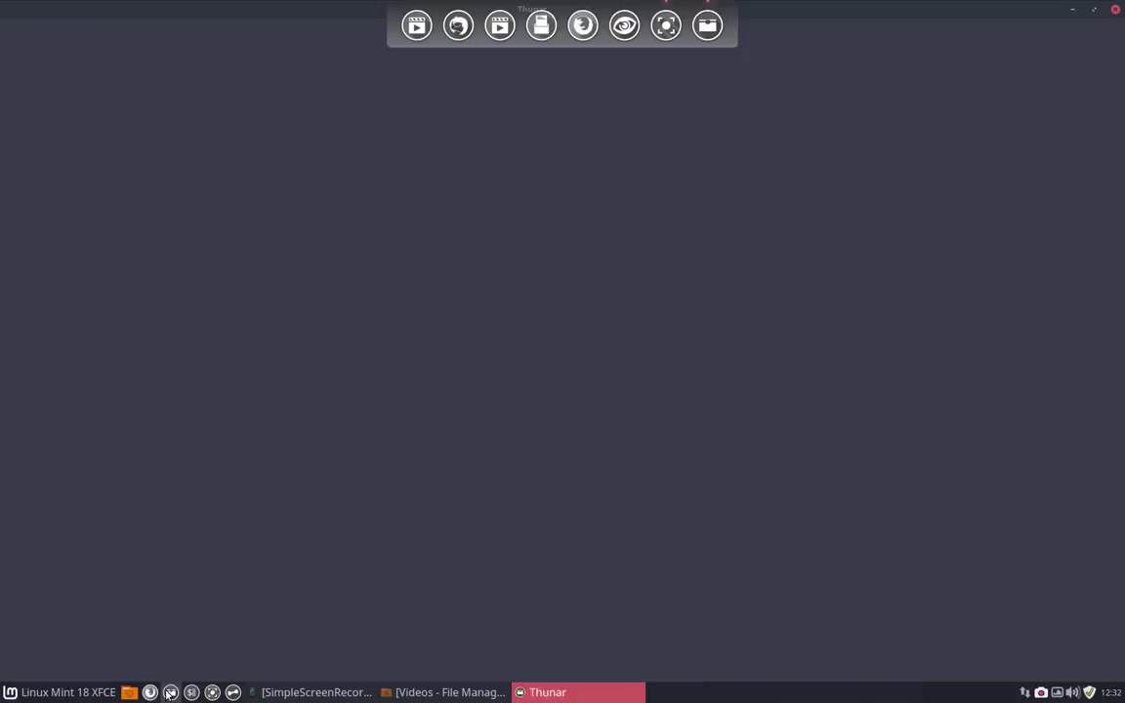
drag(543, 24, 420, 117)
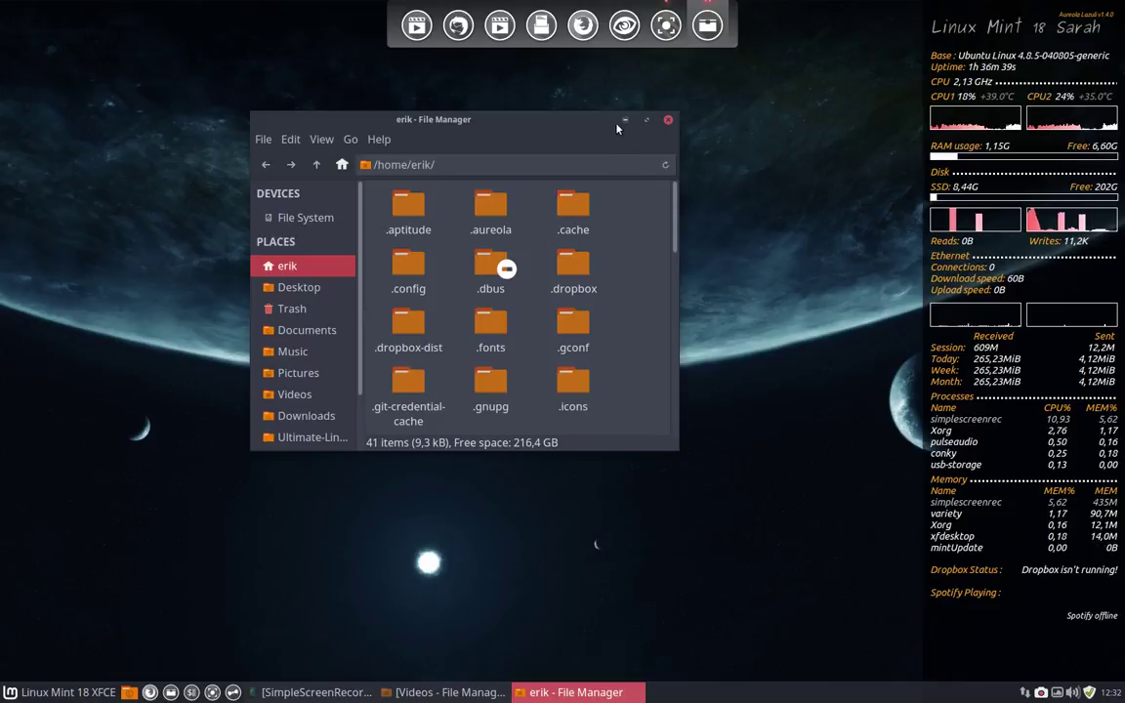
drag(553, 113, 392, 115)
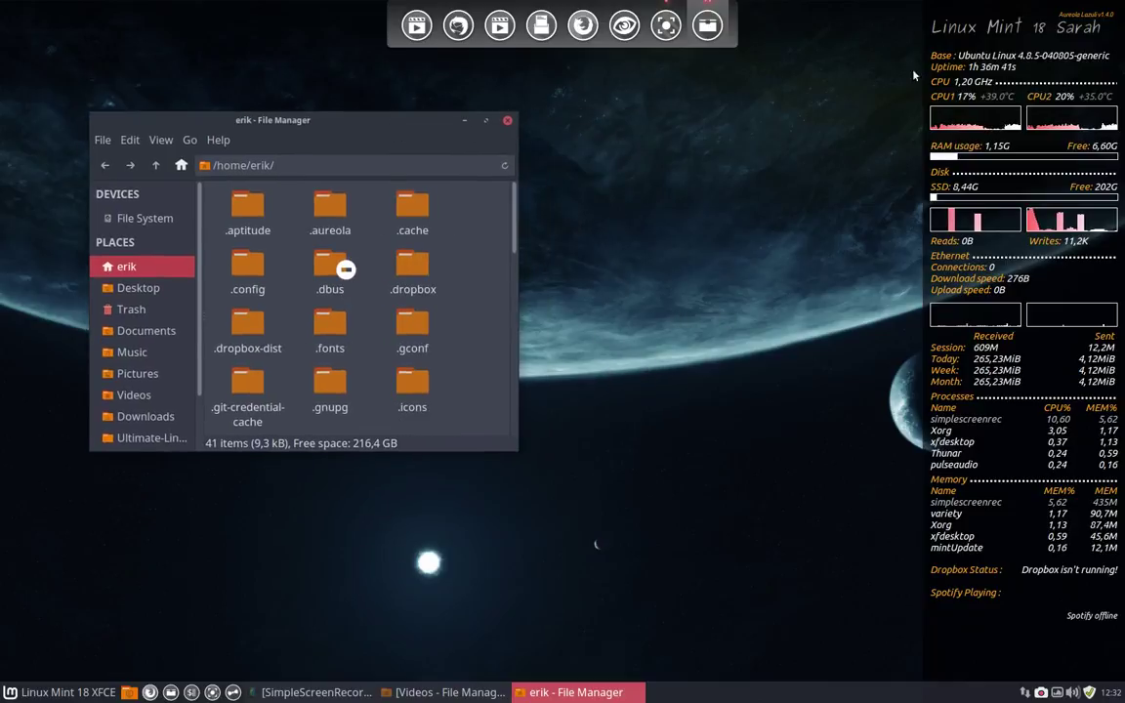
Step: Close the file manager and launch Gpick by searching 'gpick' in the application menu
click(507, 122)
click(58, 693)
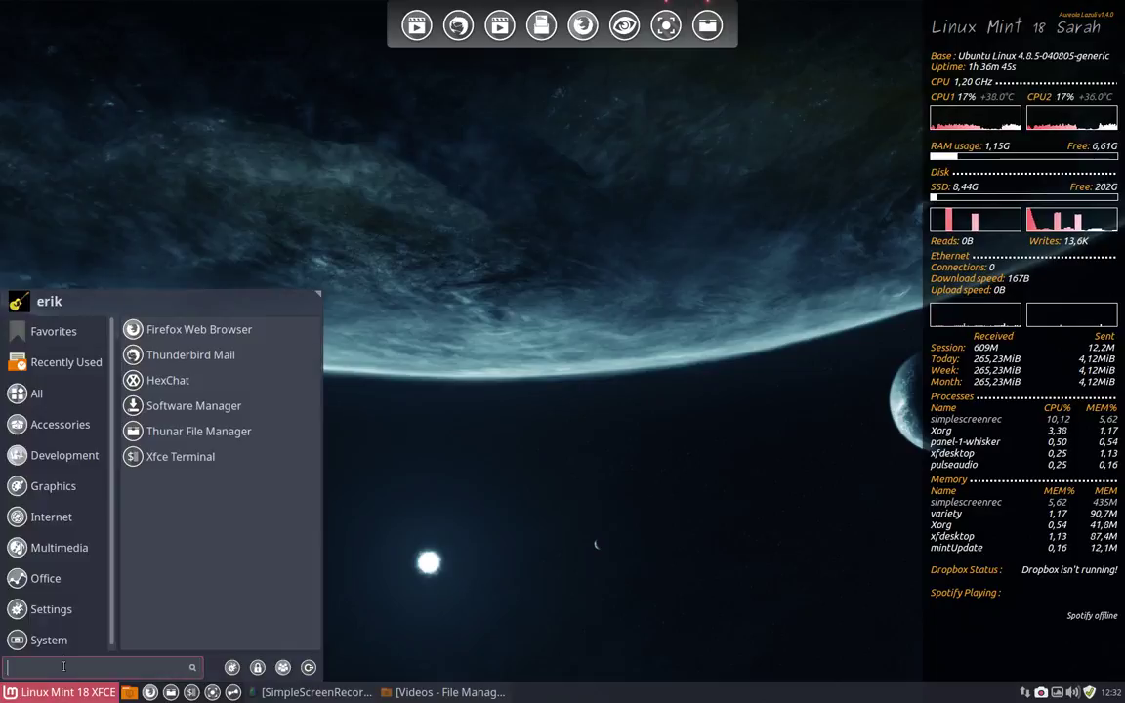
click(49, 639)
text(gpo)
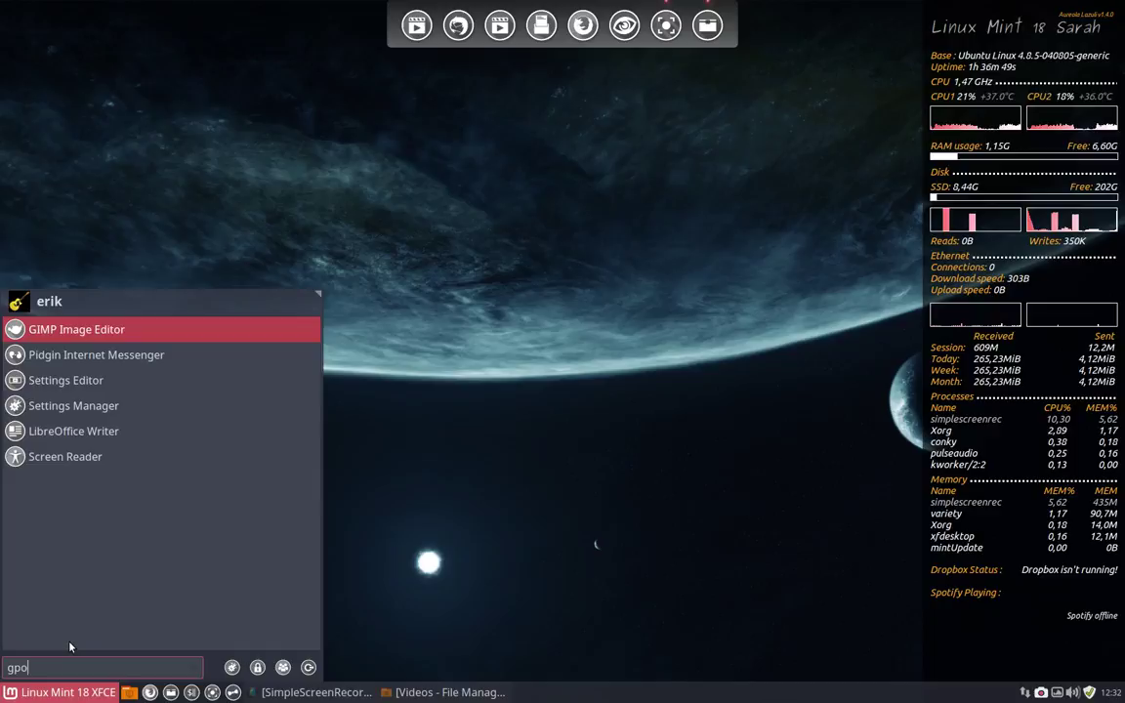
key(BackSpace)
text(ick)
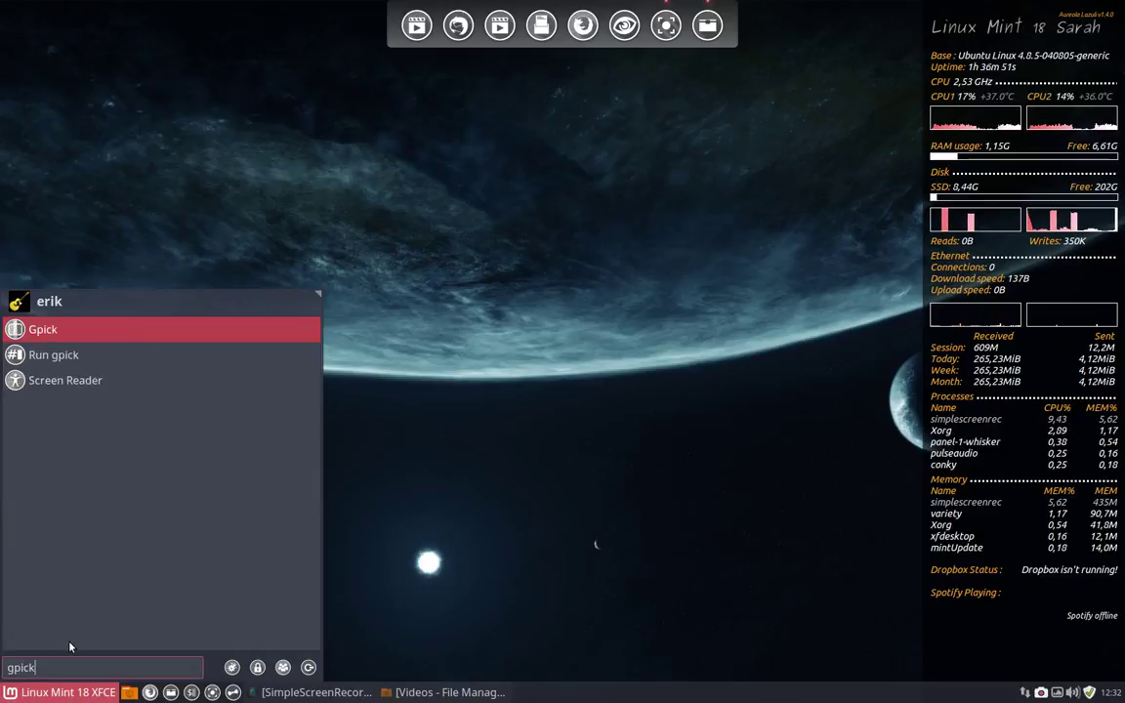
key(Return)
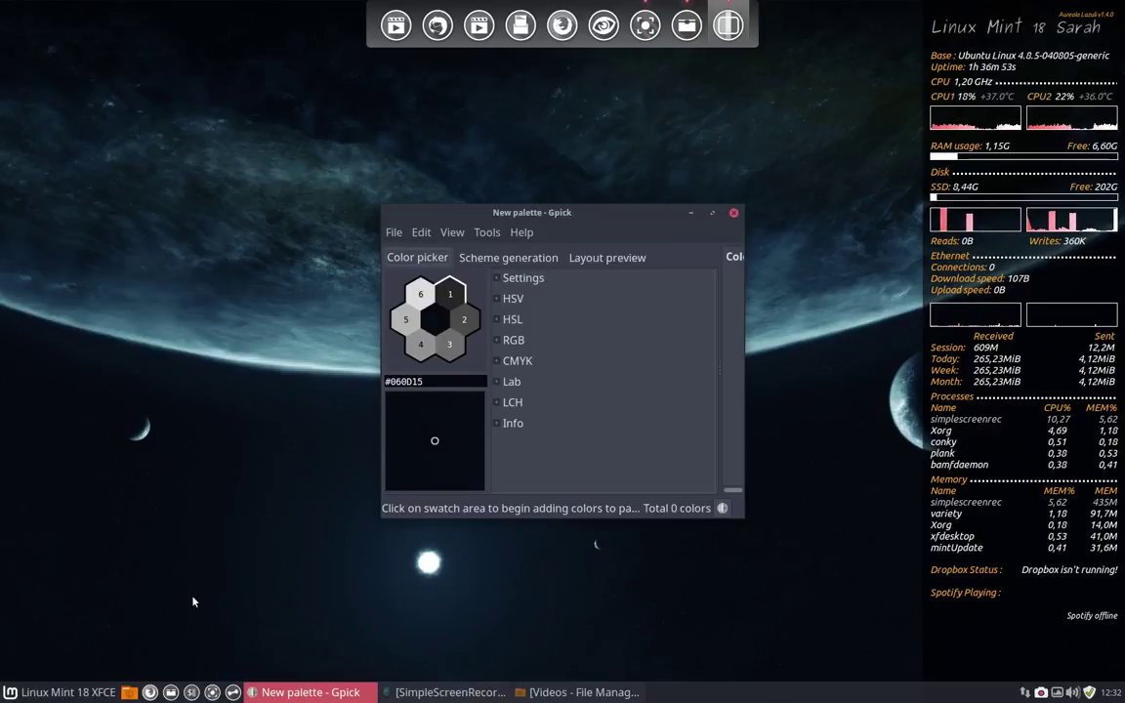
Step: Make swatch 1 the sampling slot and move the Gpick window to the left
click(451, 351)
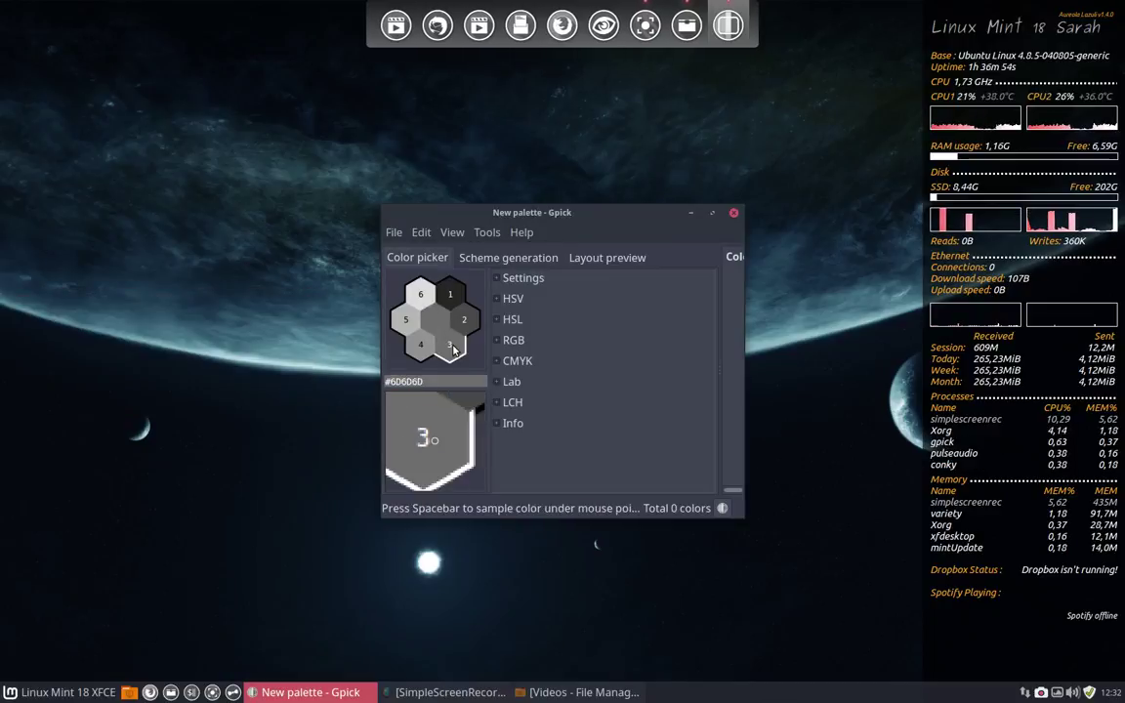
click(451, 294)
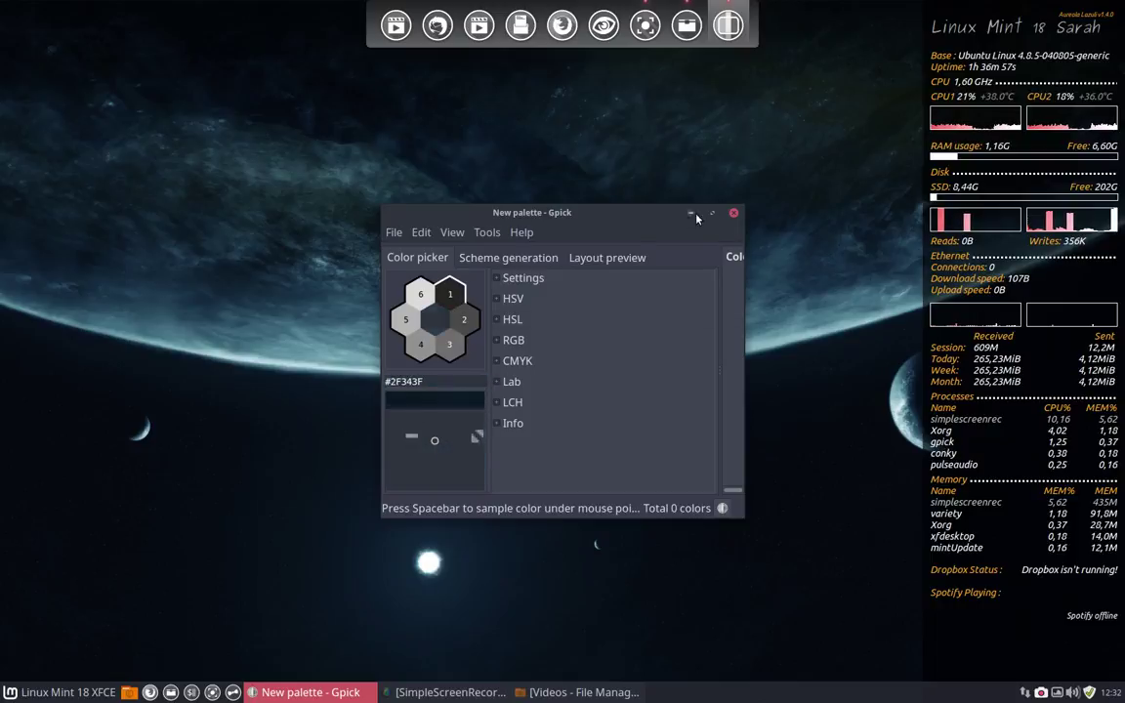
drag(606, 212, 274, 286)
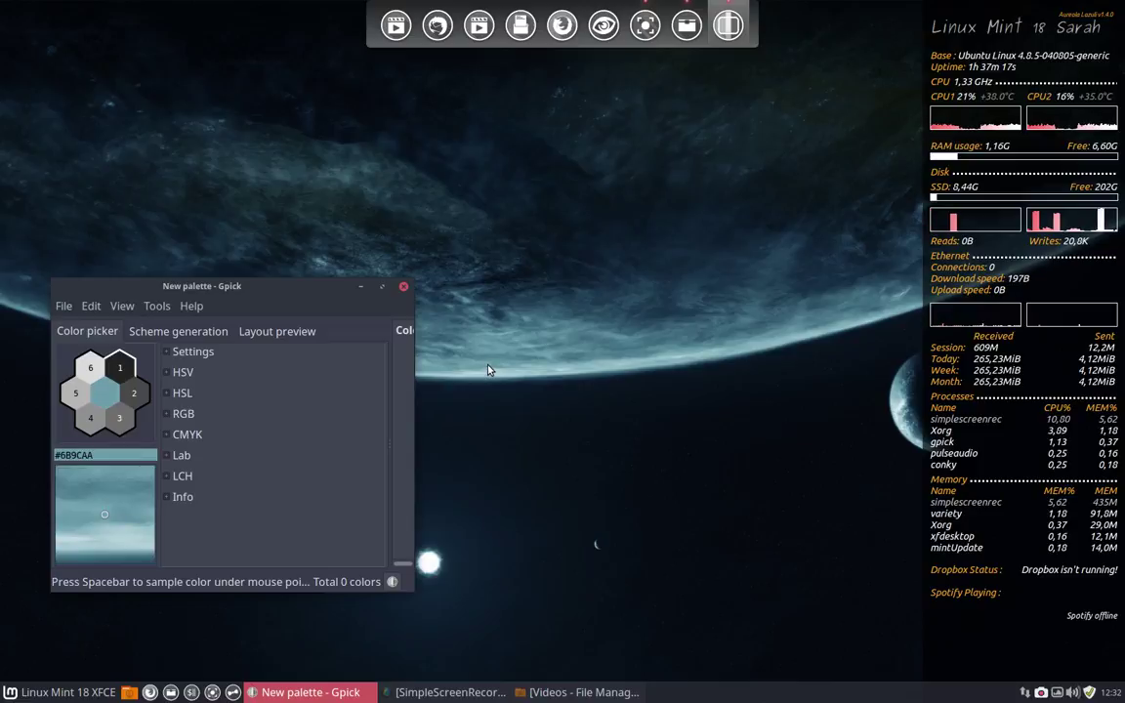
Step: Sample the planet's #6B9CAA into the palette as 'Glacier ~' and copy its hex value
key(space)
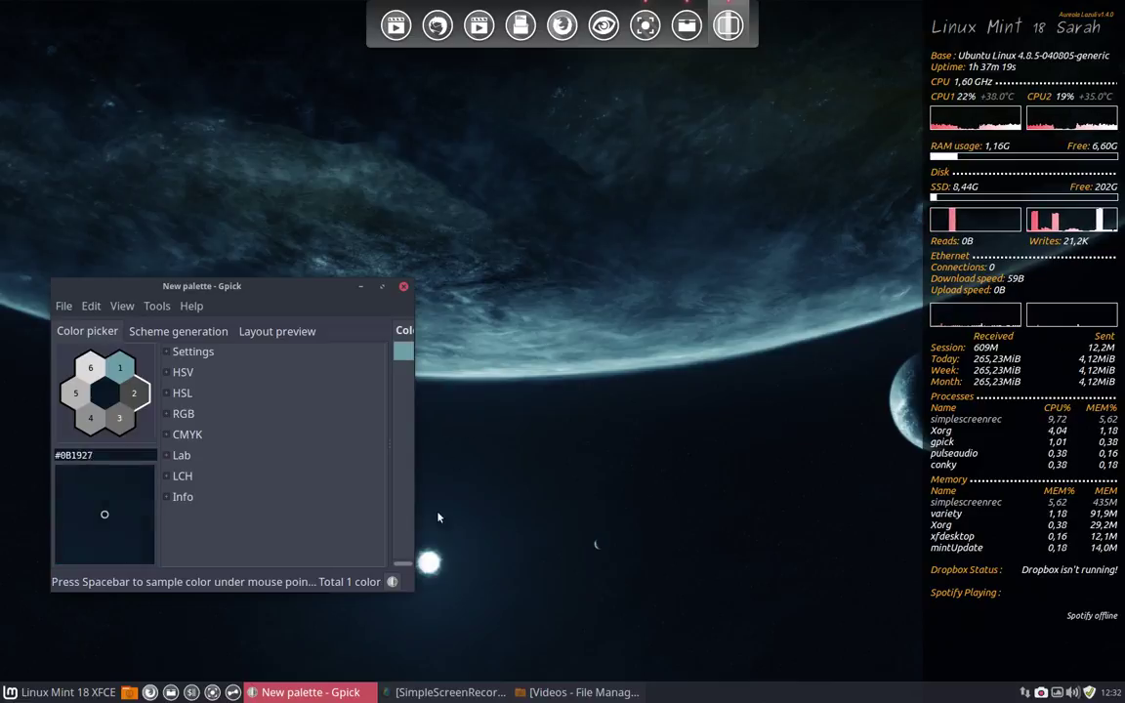
drag(410, 578, 679, 578)
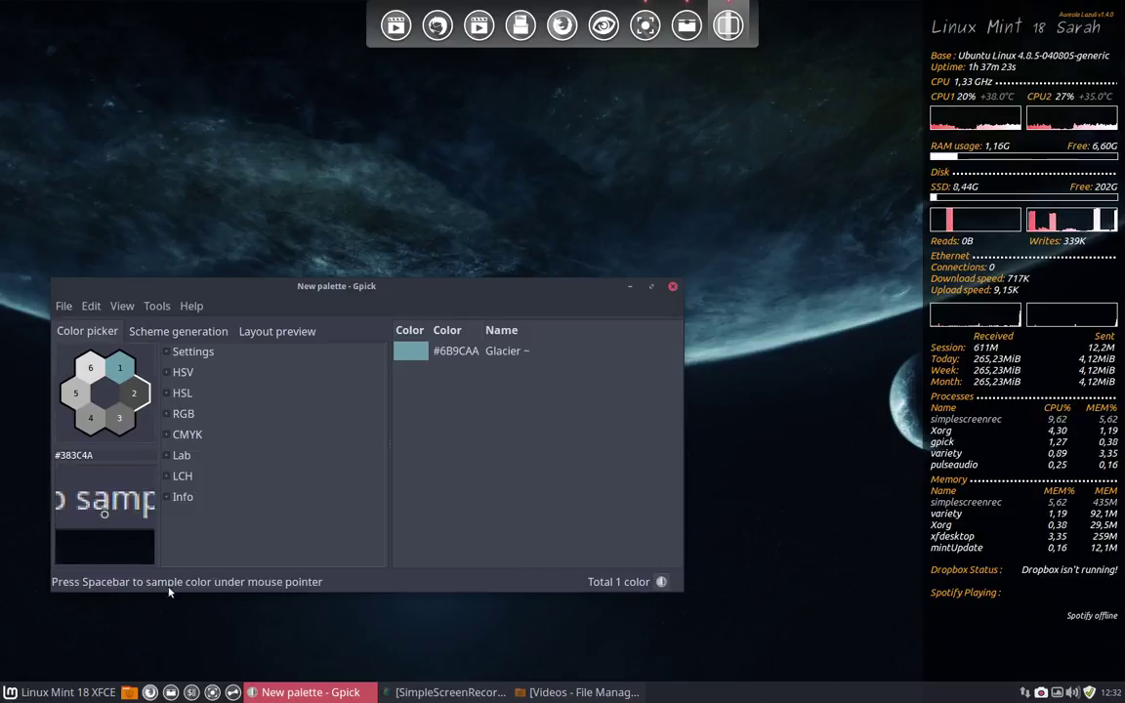
click(451, 353)
right_click(453, 352)
mouse_move(631, 369)
click(684, 364)
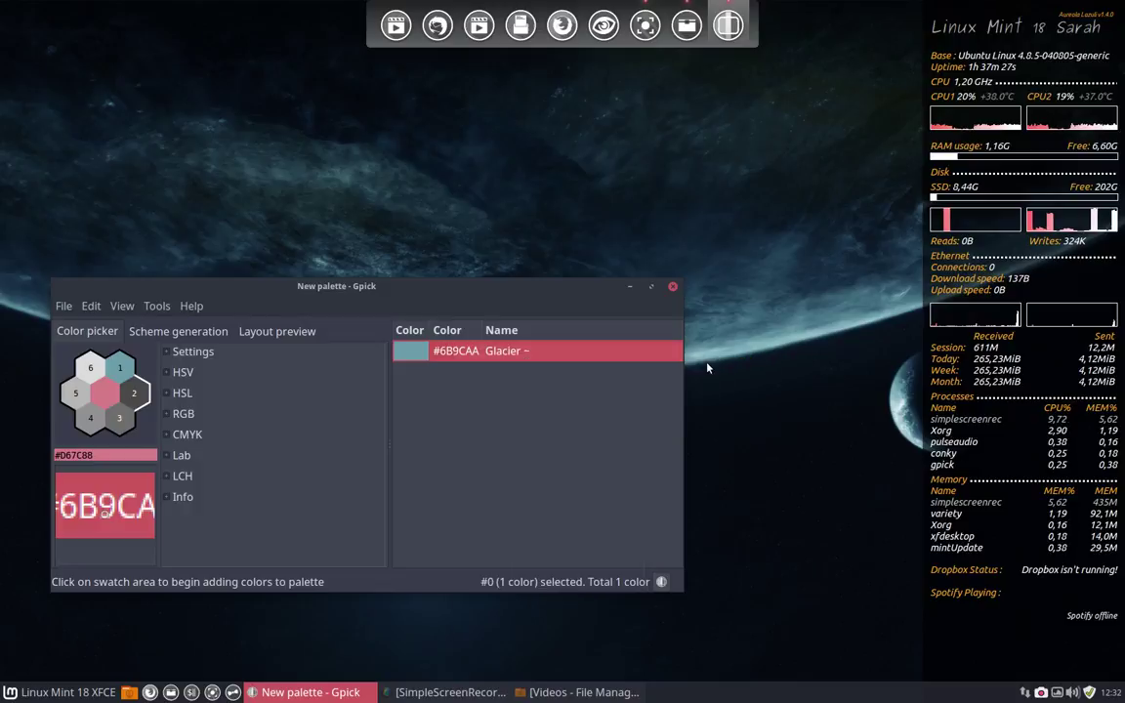
Step: Close Gpick, open the file manager full screen and browse the .aureola folder
click(672, 286)
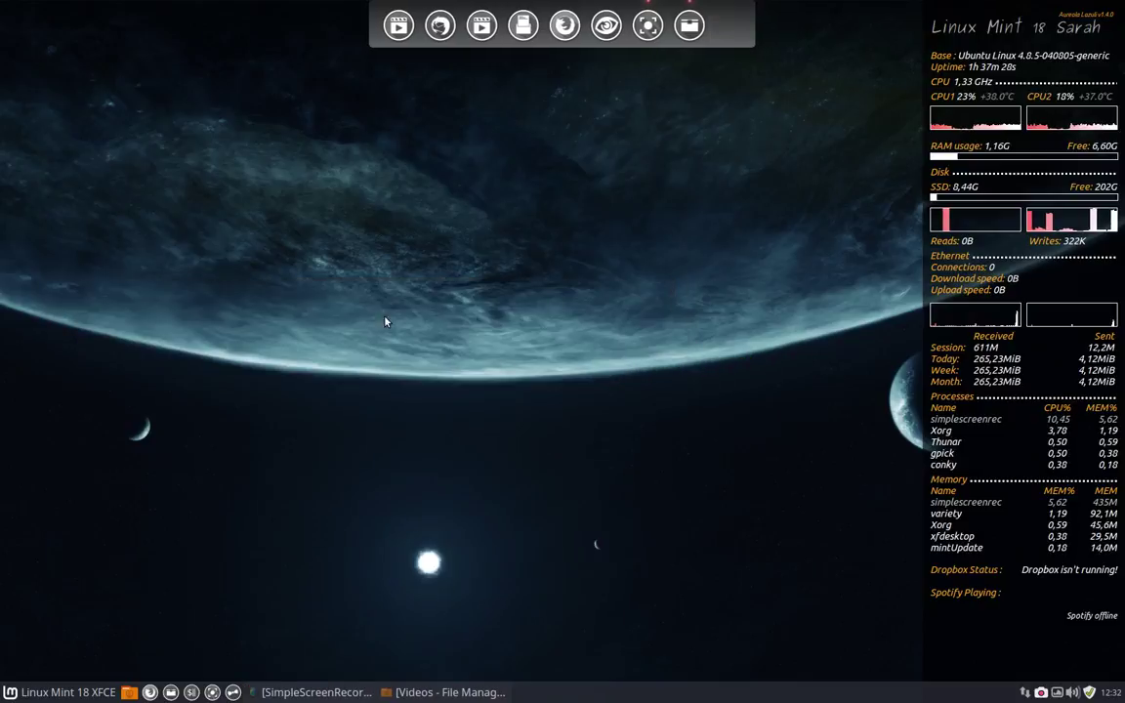
click(153, 692)
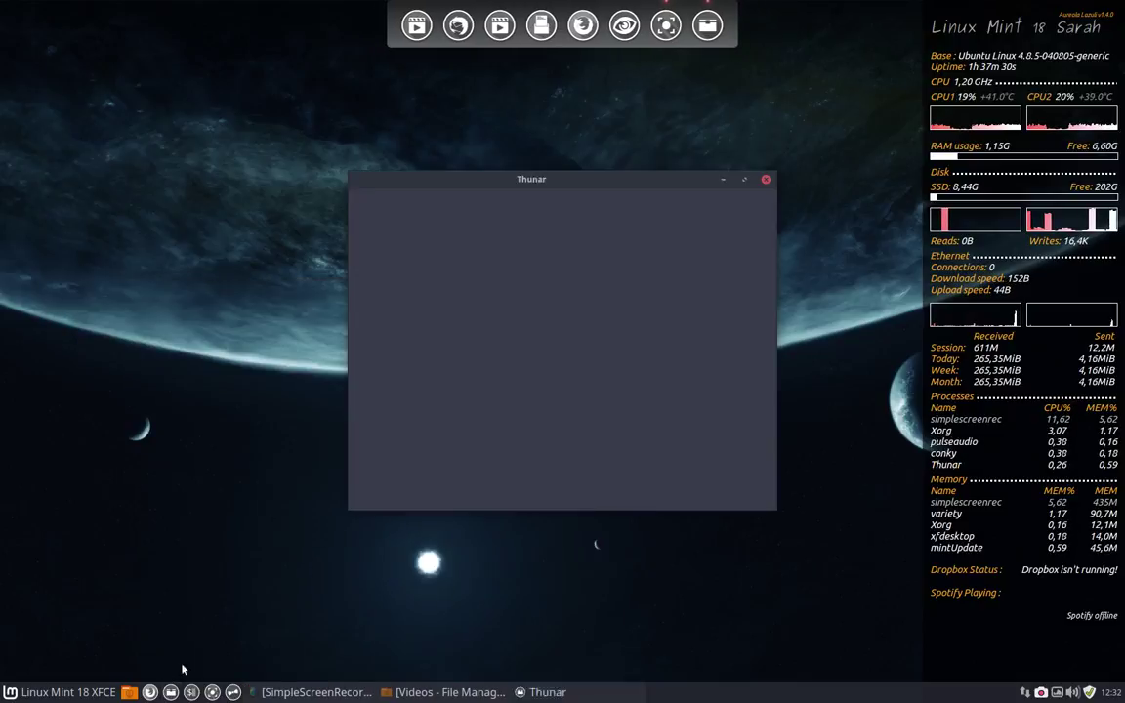
double_click(614, 178)
click(44, 347)
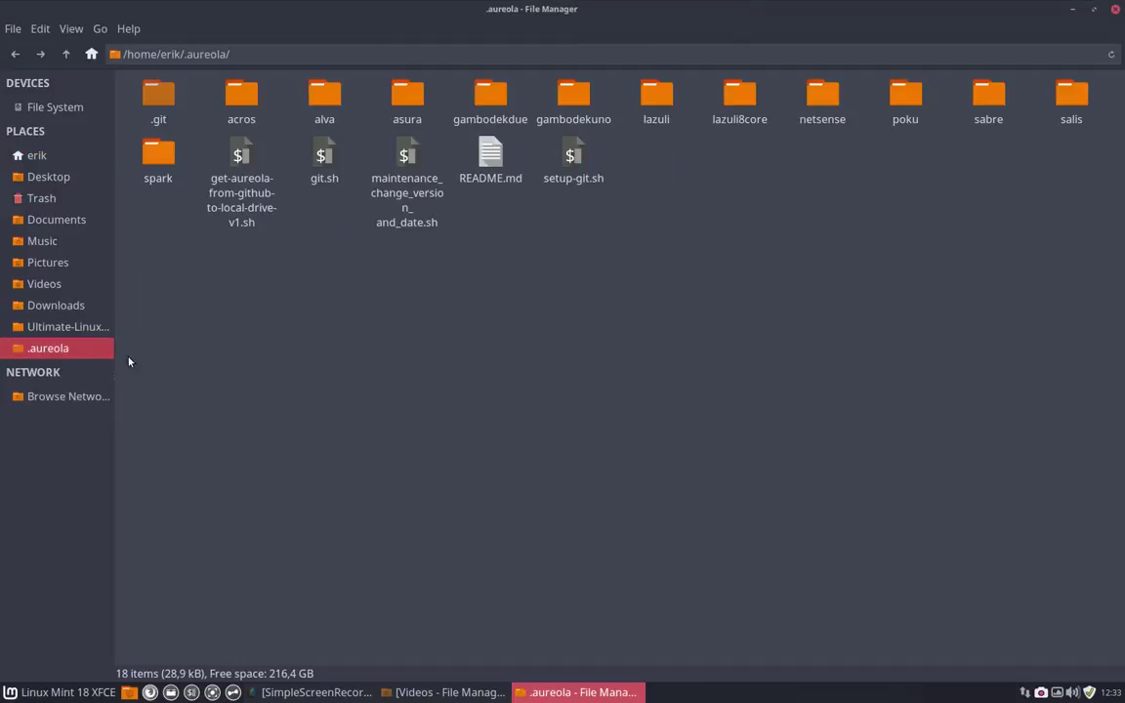
drag(144, 243, 1064, 98)
click(666, 240)
click(39, 157)
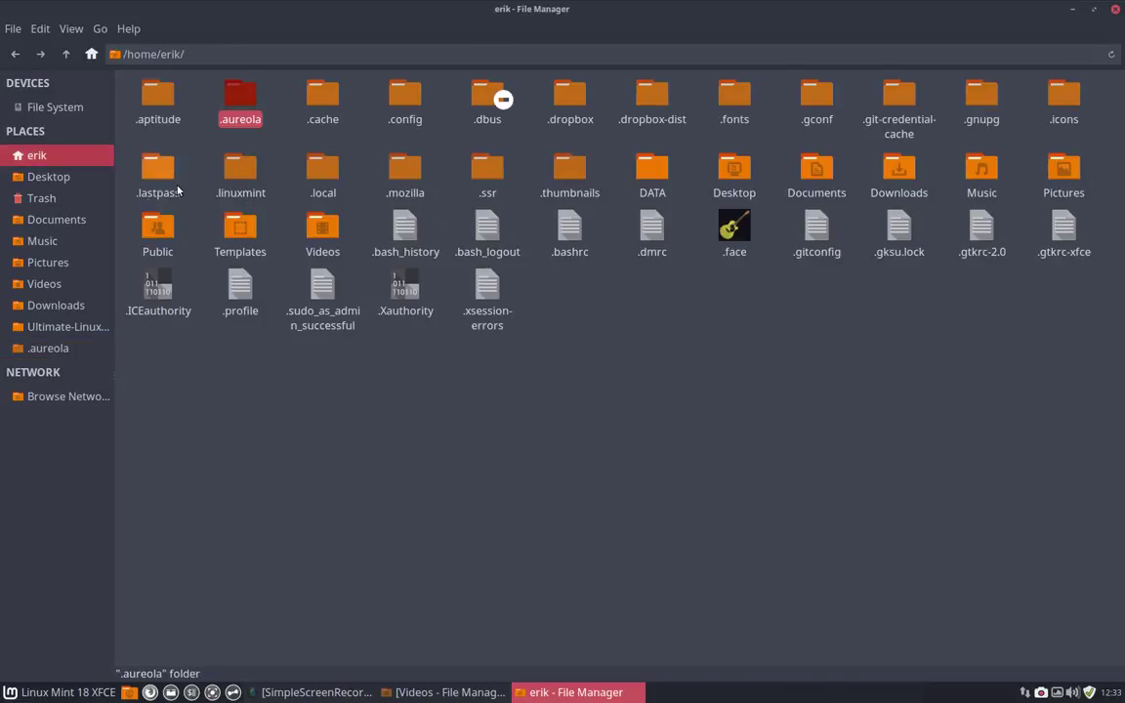
click(308, 401)
Step: Bookmark .config/conky in the sidebar, select conky.conf, and tile the window to the left half
double_click(398, 119)
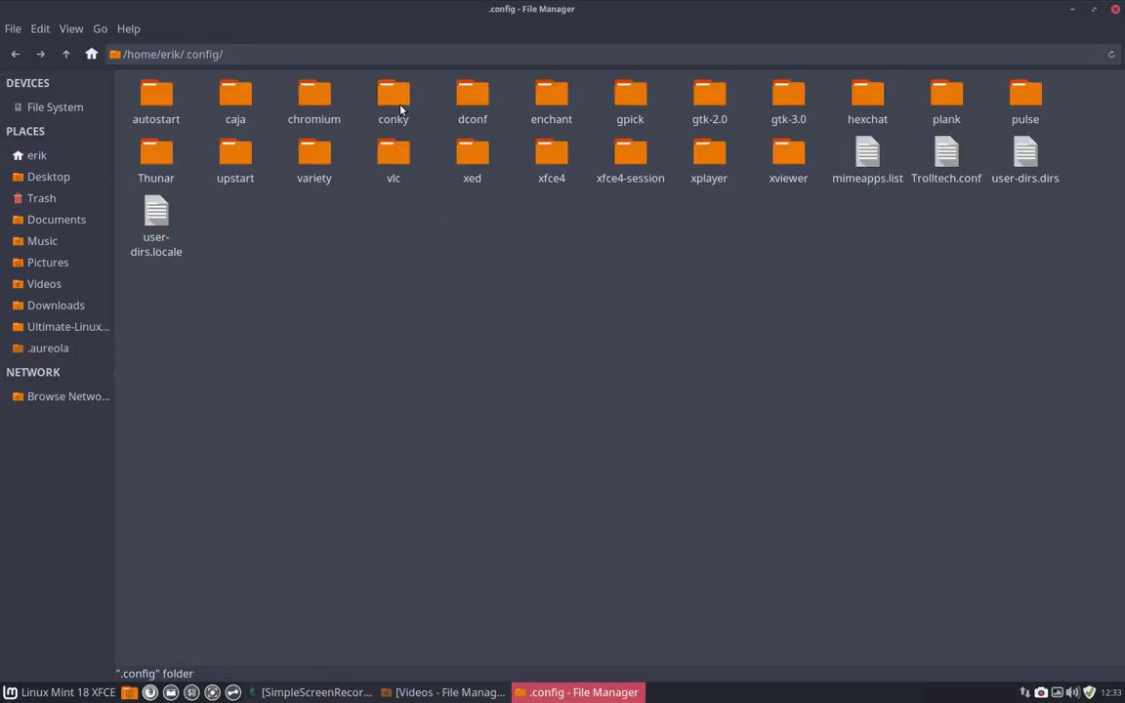
double_click(399, 114)
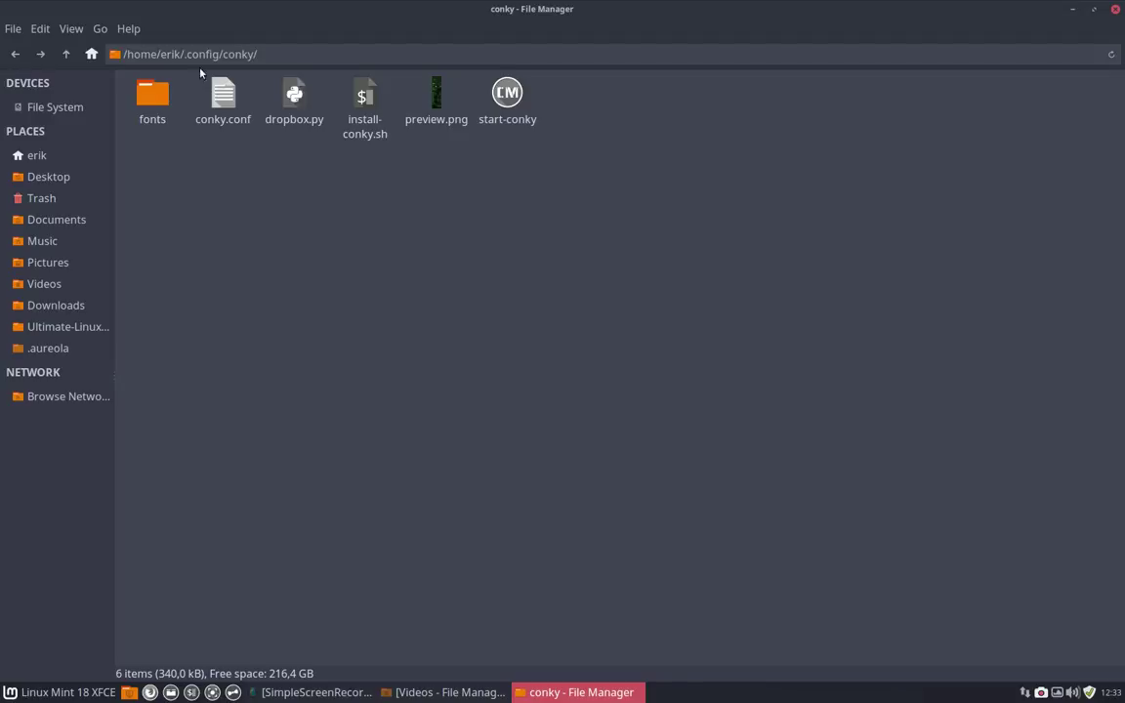
click(66, 53)
drag(386, 95, 64, 363)
click(43, 370)
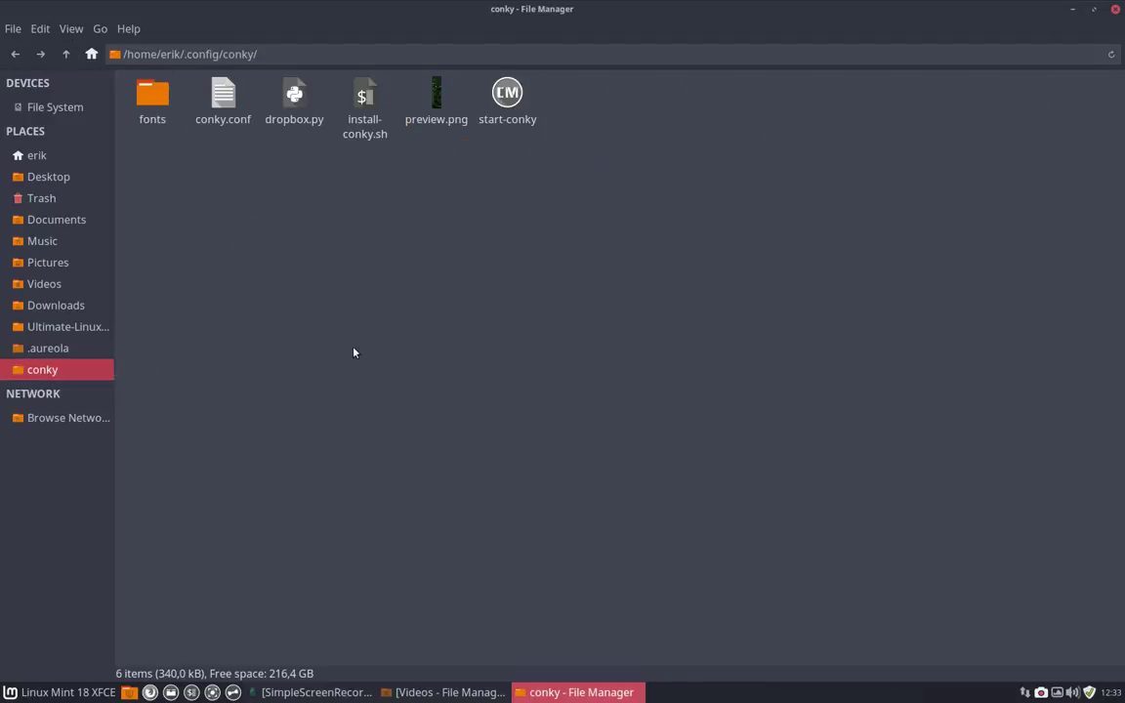
click(230, 105)
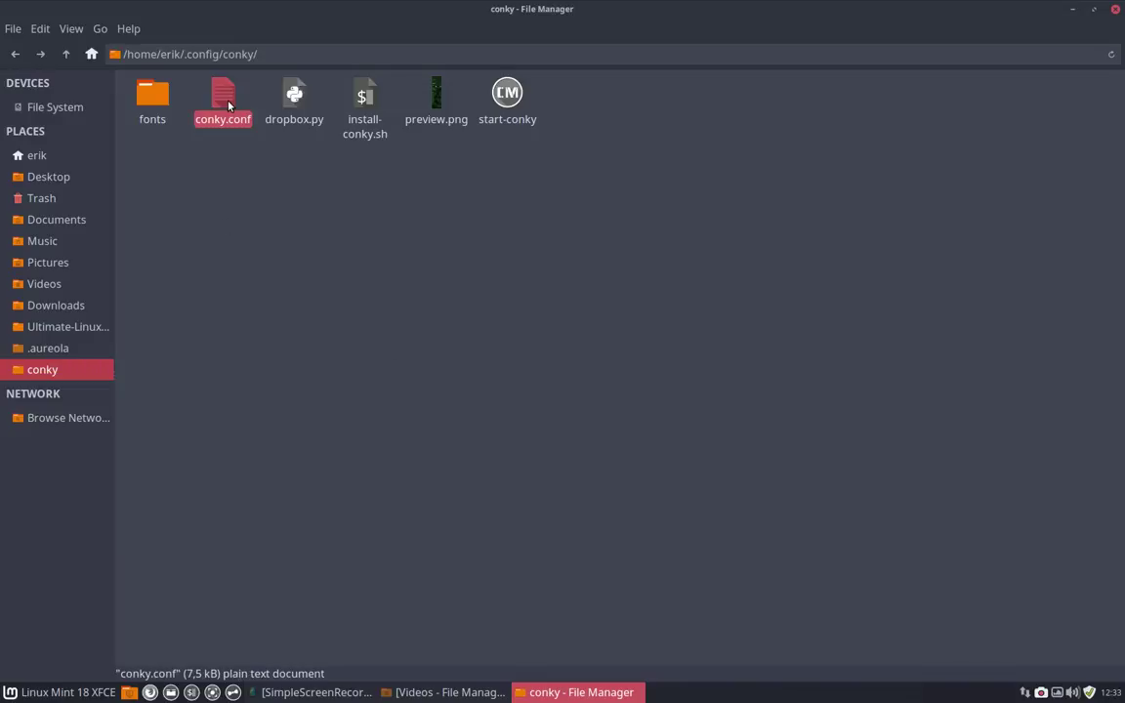
double_click(573, 14)
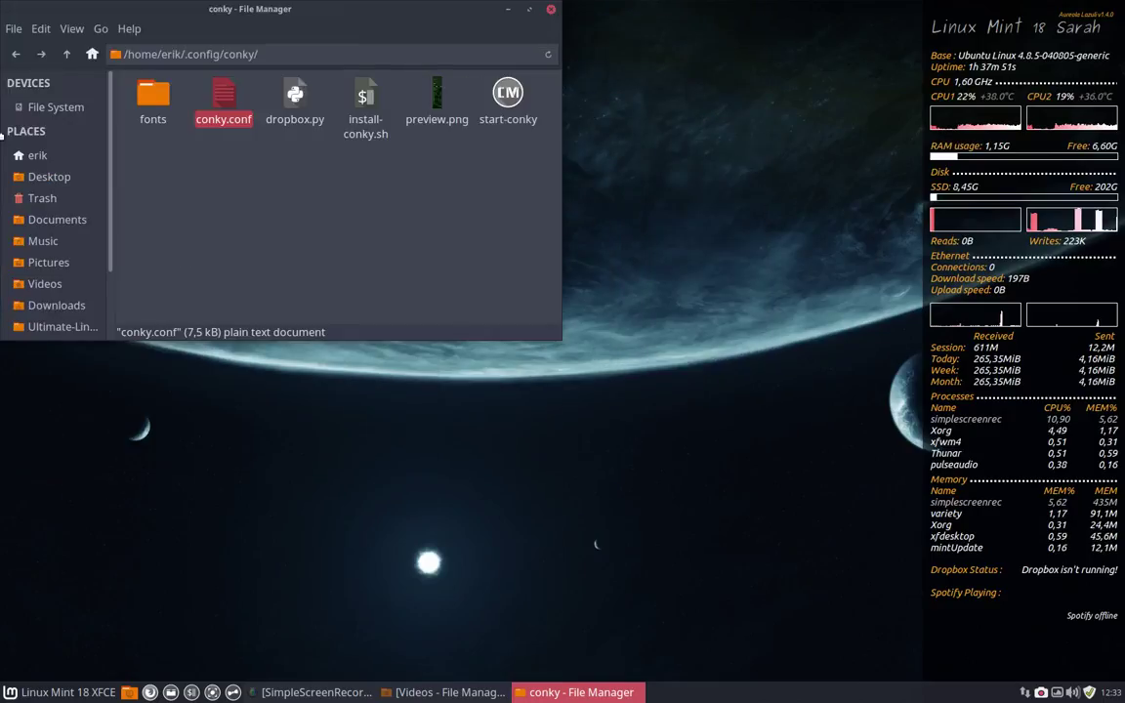
key(super+Left)
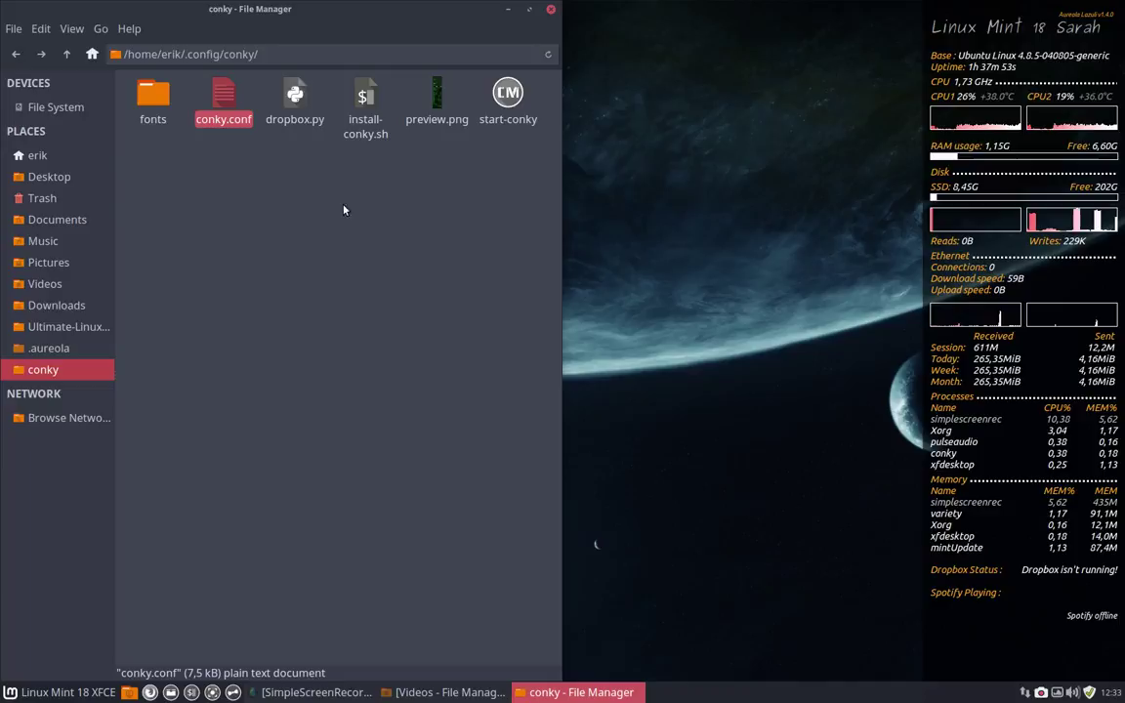
Step: Open conky.conf in Xed and tile the editor to the left half
click(243, 151)
double_click(224, 97)
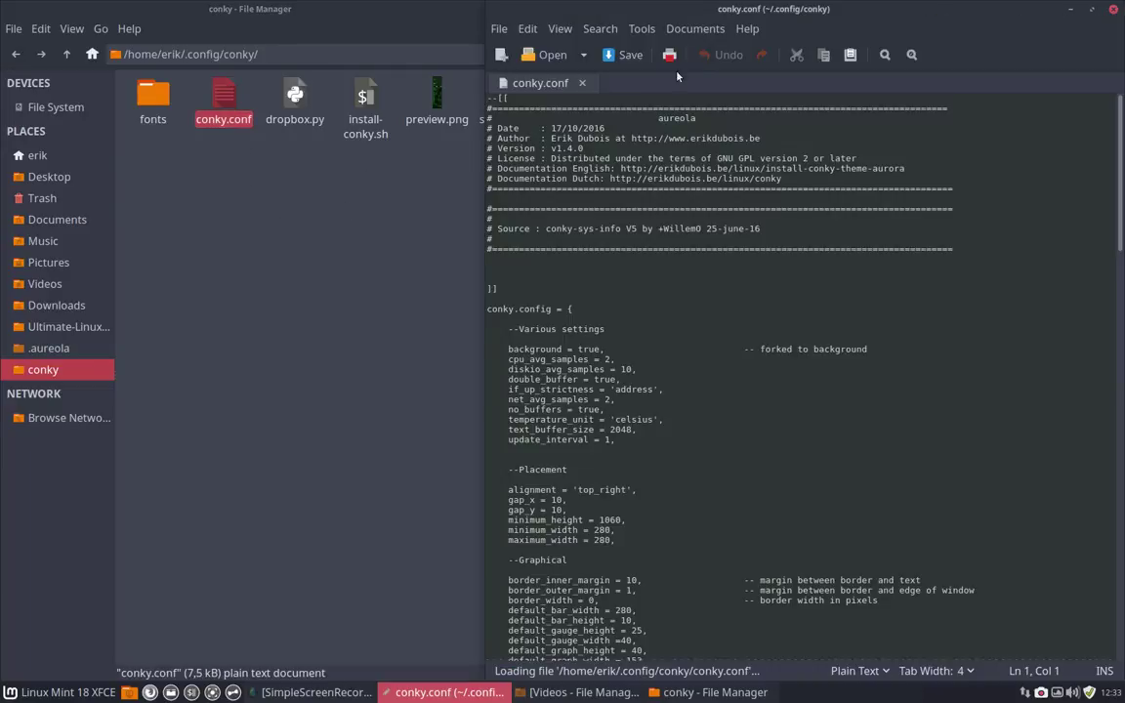
key(super+Left)
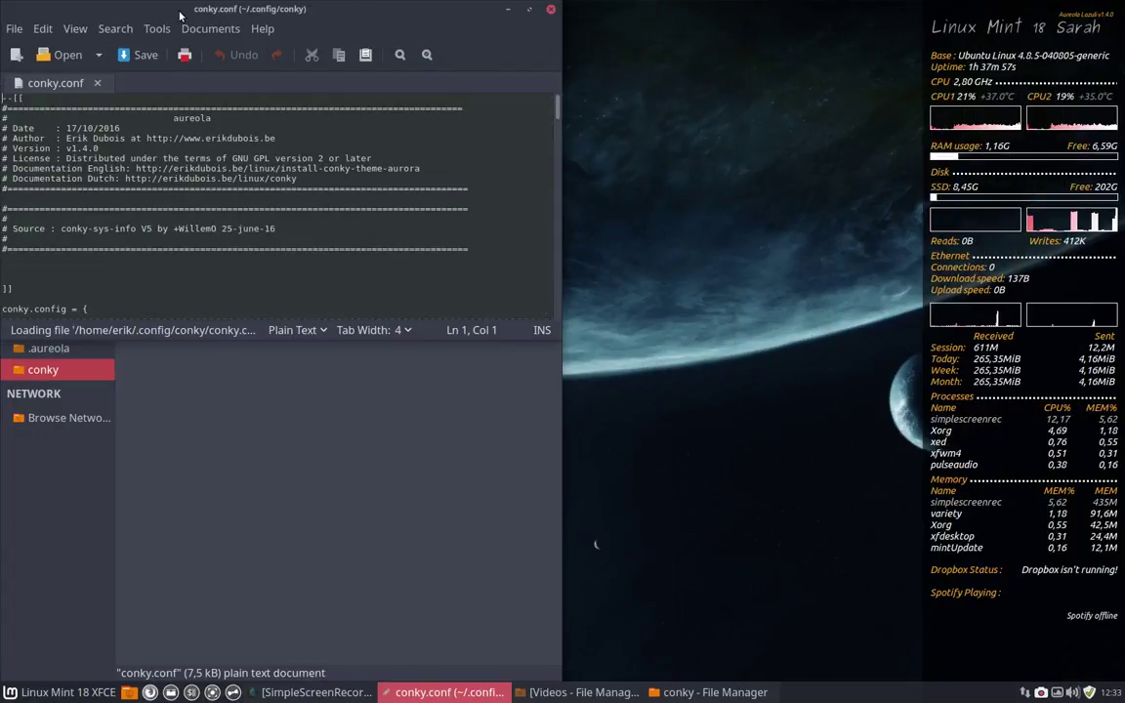
key(super+Left)
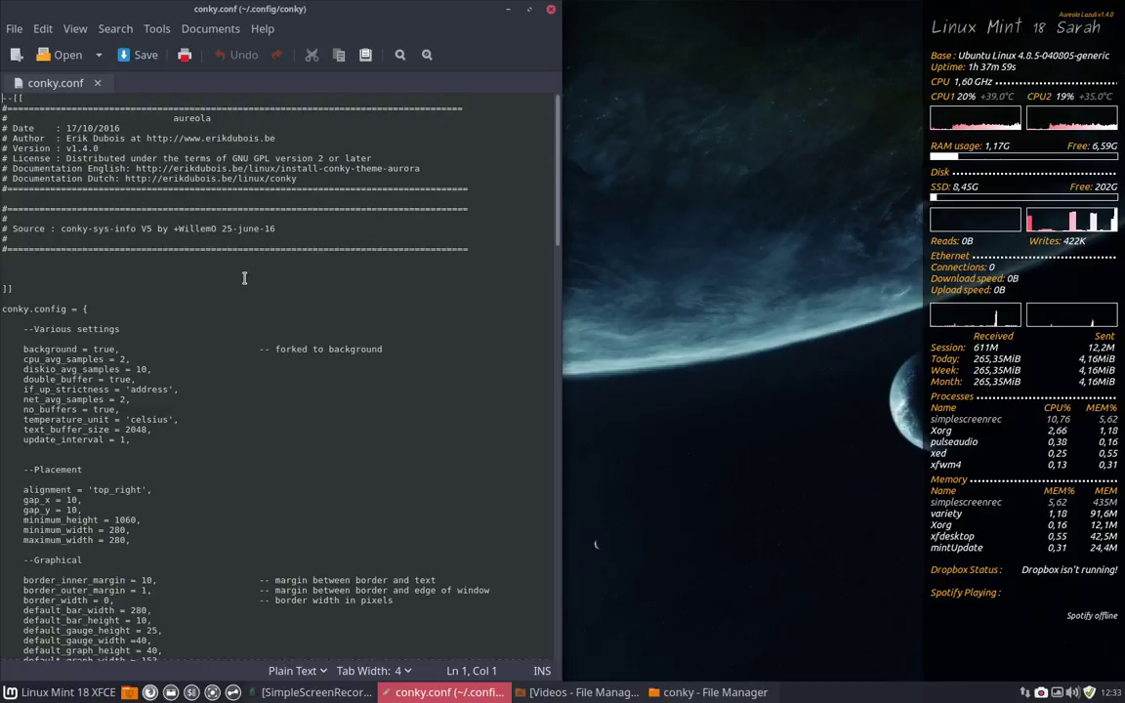
scroll(244, 277, down, 2)
scroll(244, 277, up, 2)
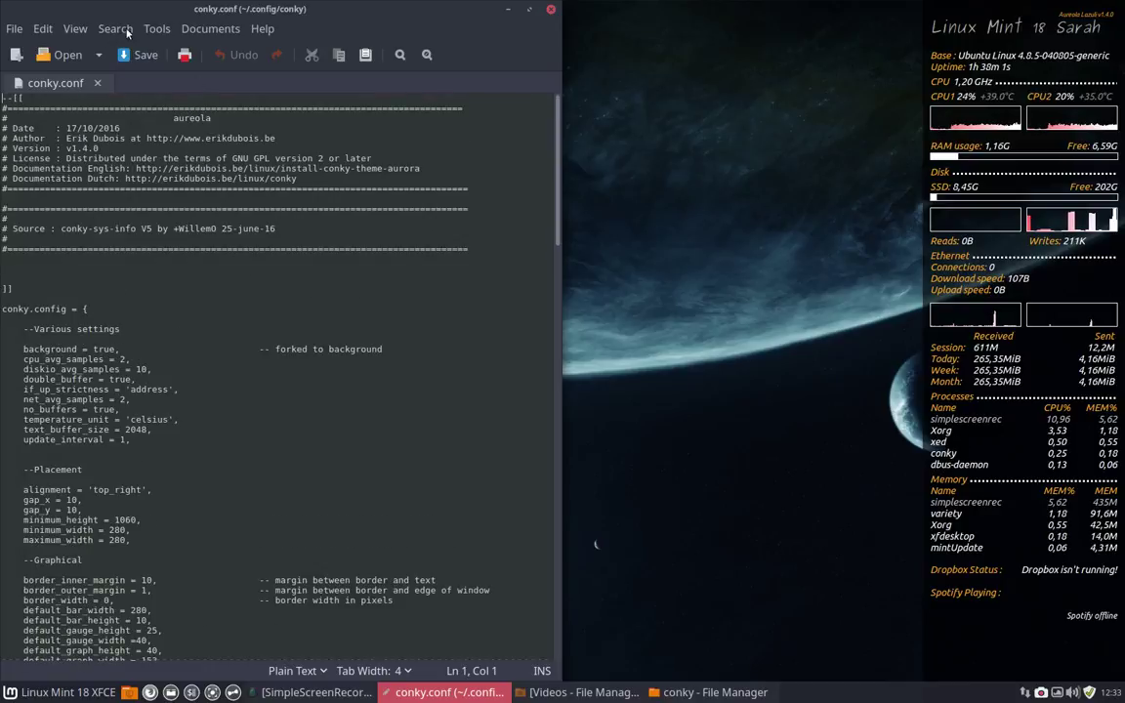
Step: In Preferences' Font & Colors, turn off the system fixed-width font and open the editor font chooser
click(75, 28)
mouse_move(43, 29)
click(96, 256)
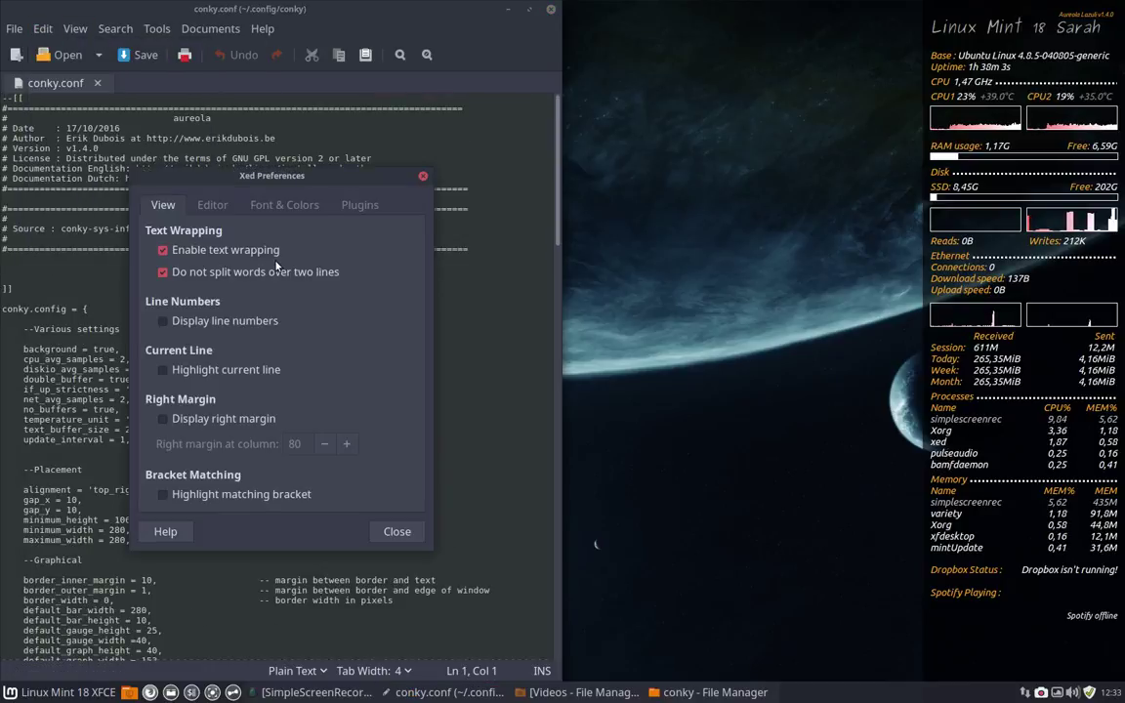
click(282, 207)
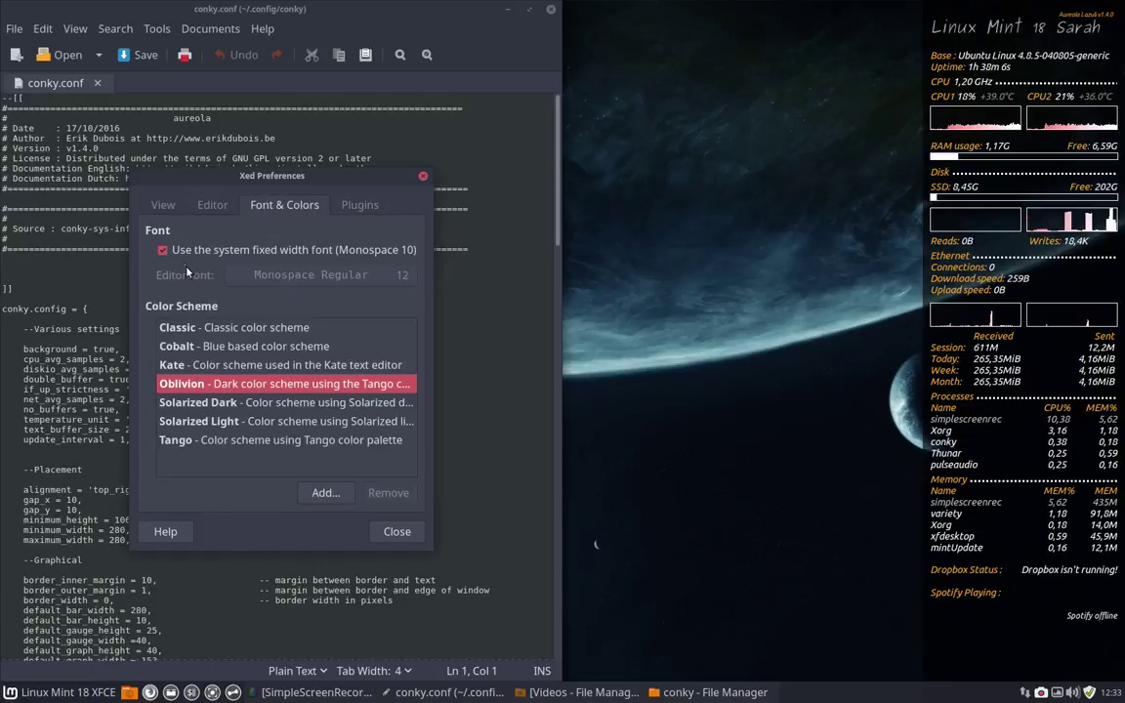
click(162, 250)
click(405, 277)
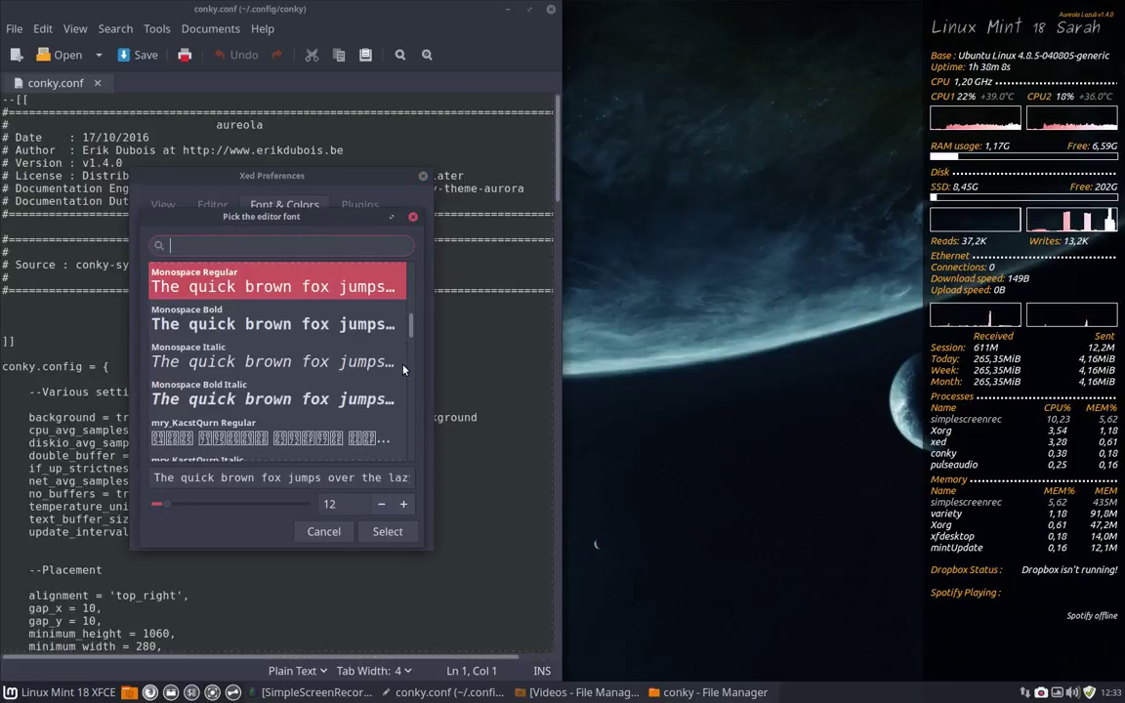
Step: Set the editor font to Monospace Regular 14 and close Preferences
click(403, 504)
click(403, 504)
click(388, 531)
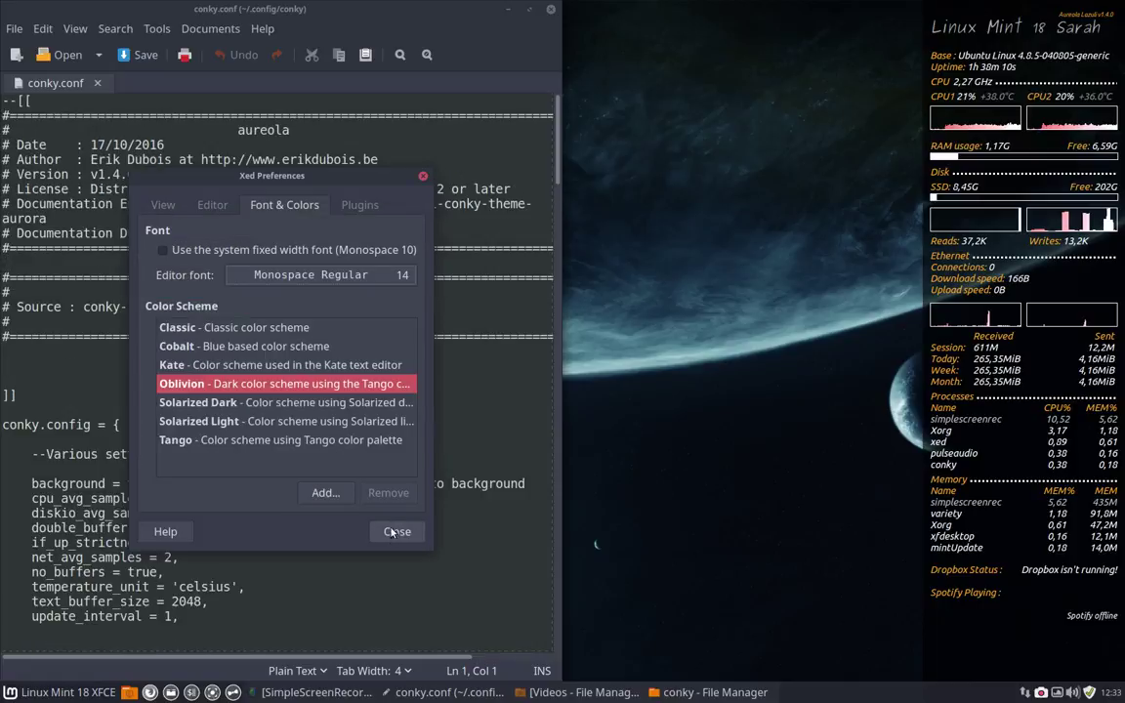
click(423, 176)
Step: Replace color1's #FFA726 with #6B9CAA in conky.conf and save the file
scroll(322, 395, down, 15)
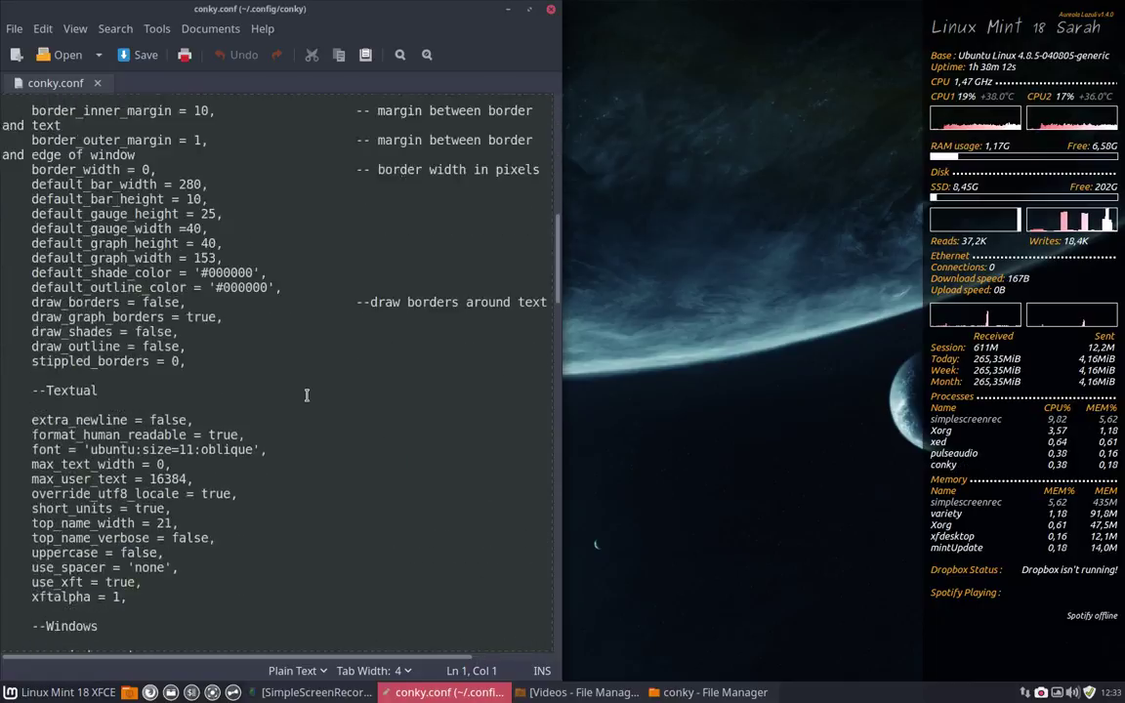
scroll(306, 396, up, 3)
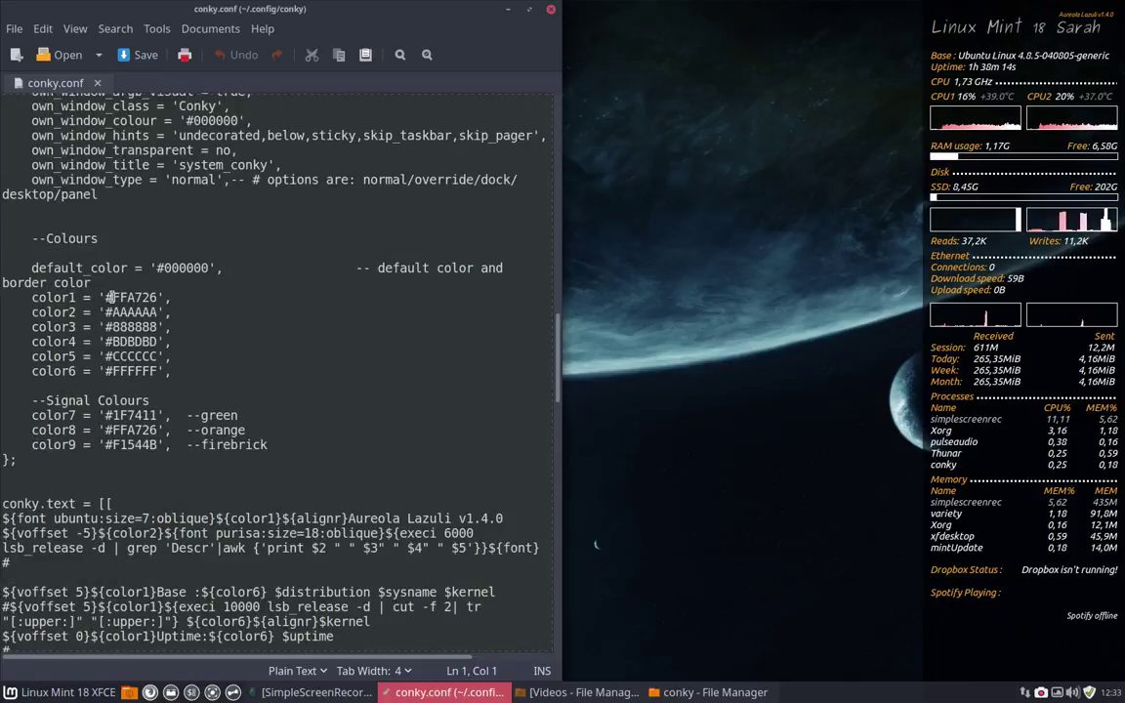
drag(104, 297, 153, 297)
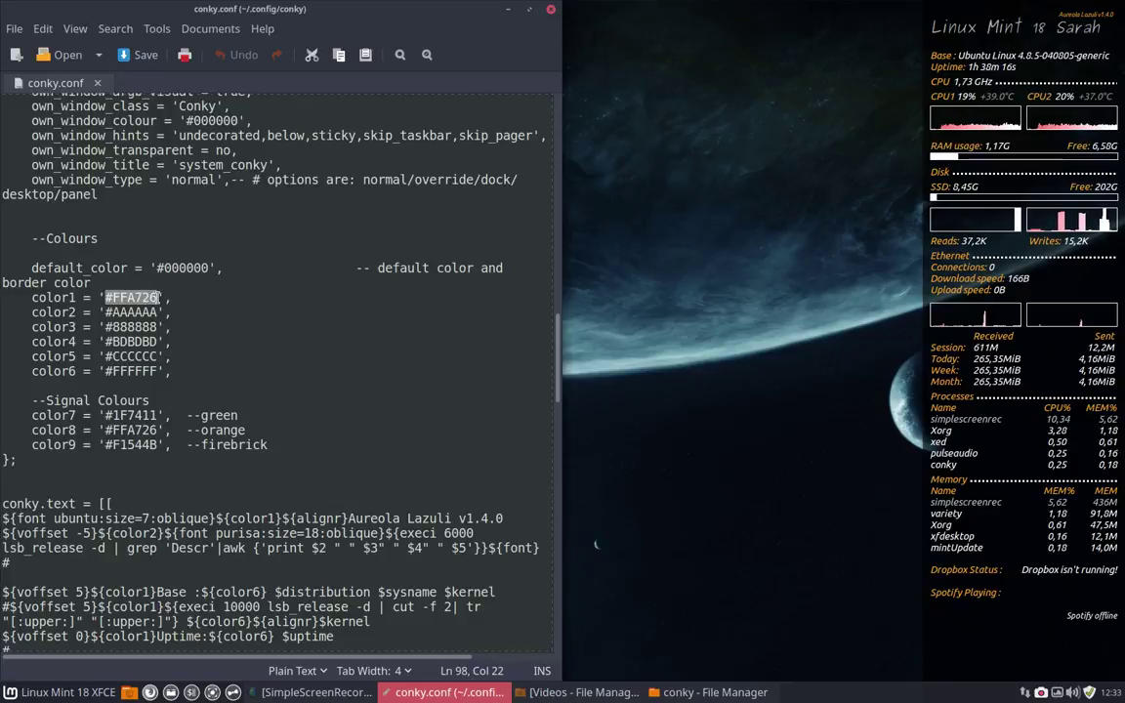
text(#6B9CAA)
key(ctrl+s)
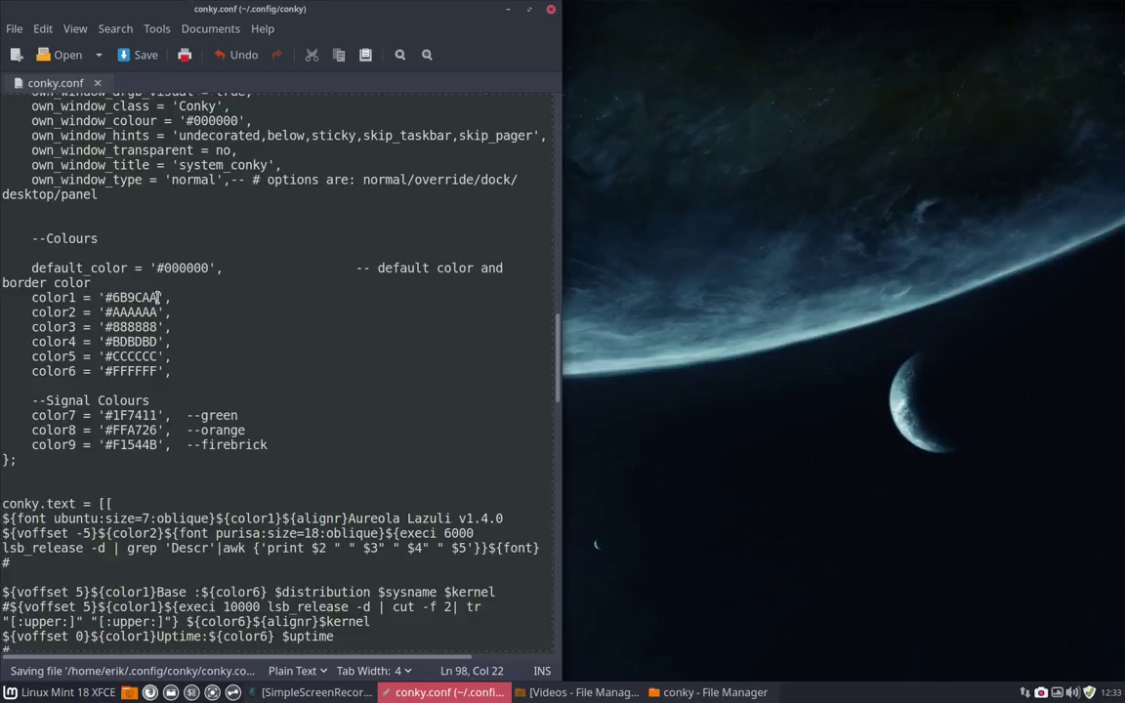
Step: Close the Xed editor and the conky folder window, then bring up the application menu
click(552, 11)
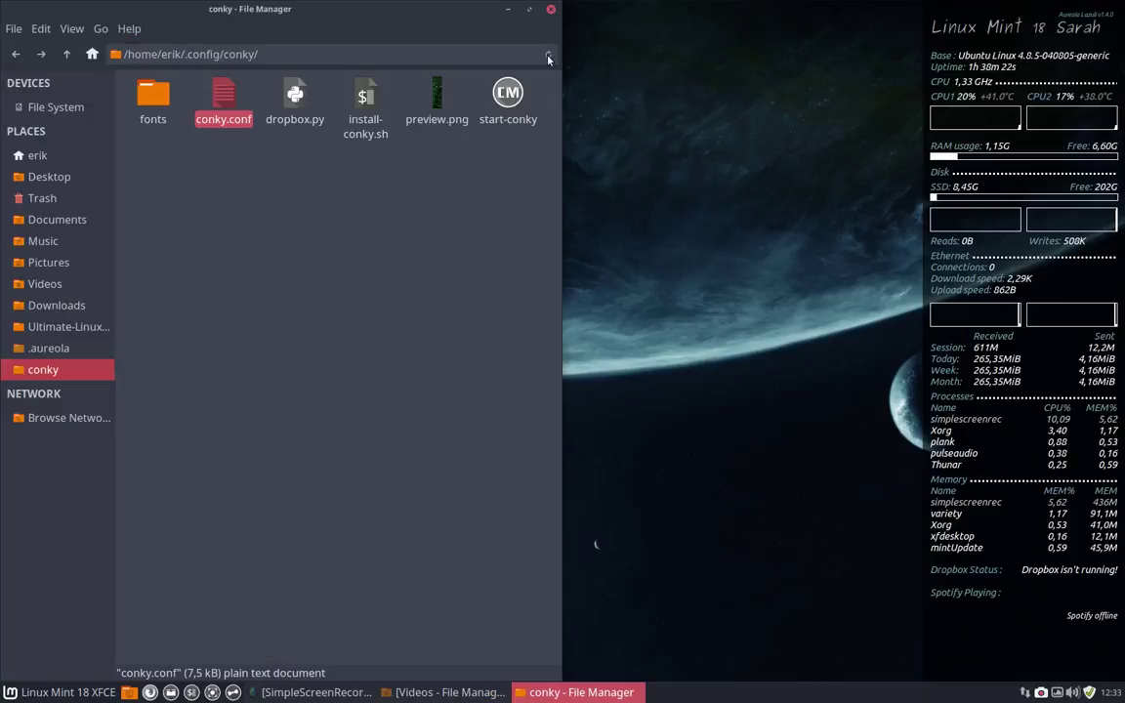
click(552, 8)
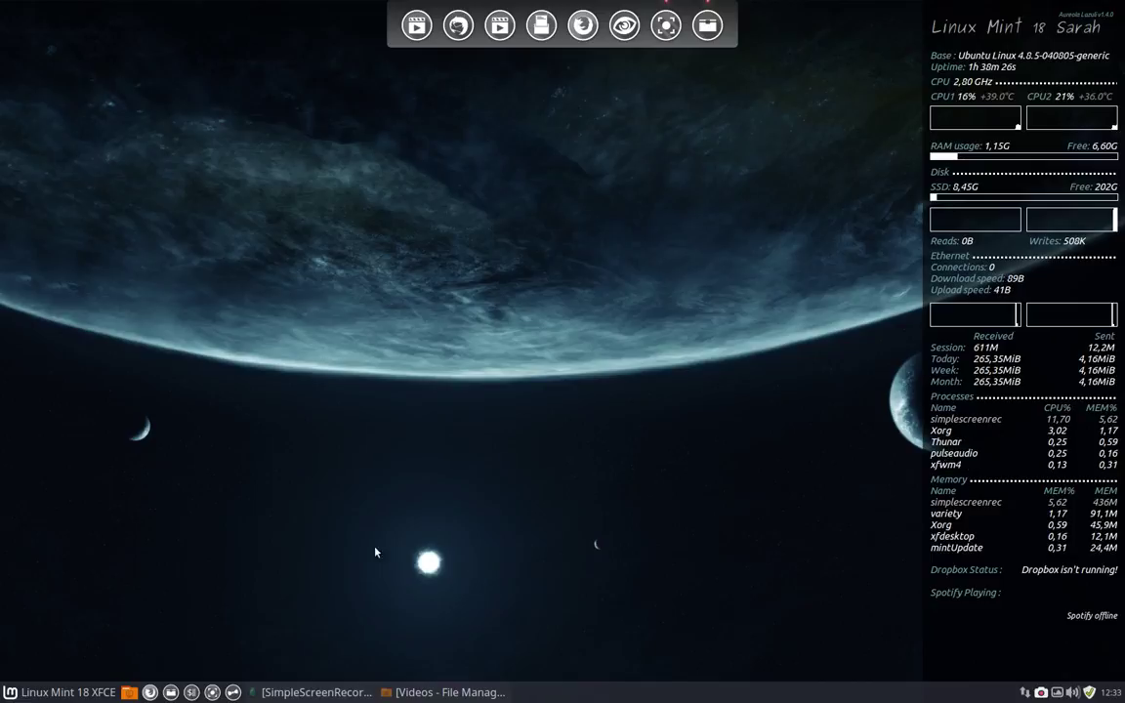
click(39, 693)
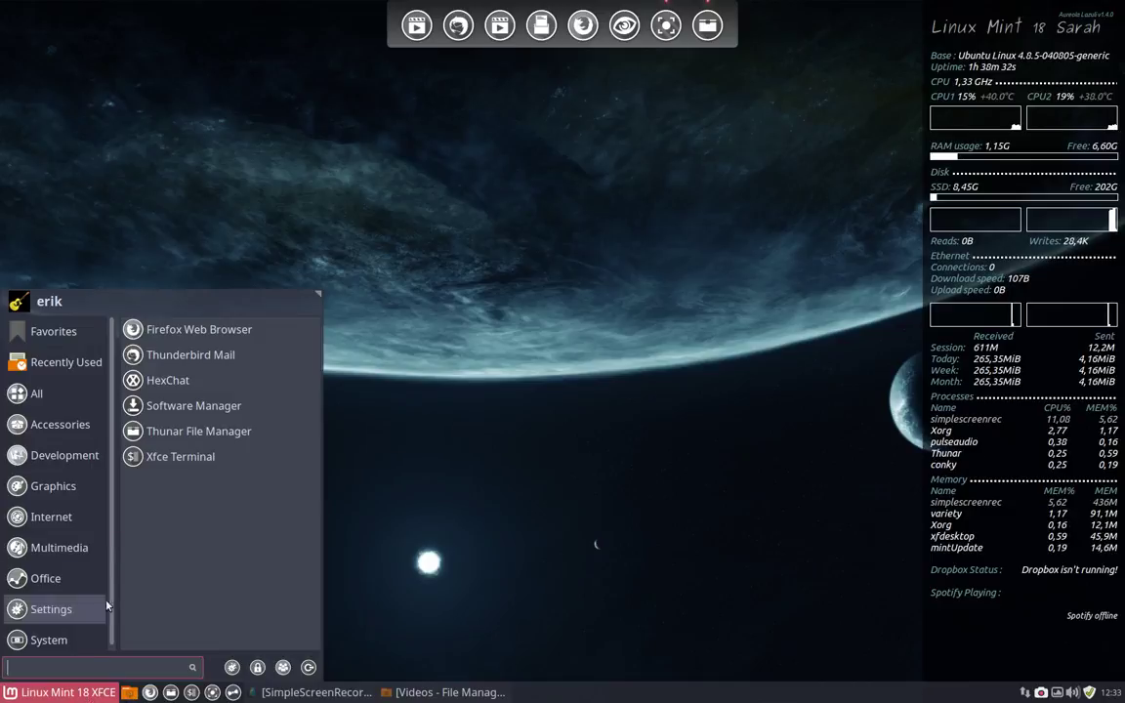
Step: Change the Appearance style from Arc-Red-Dark to Arc-Dark and close the settings
click(231, 667)
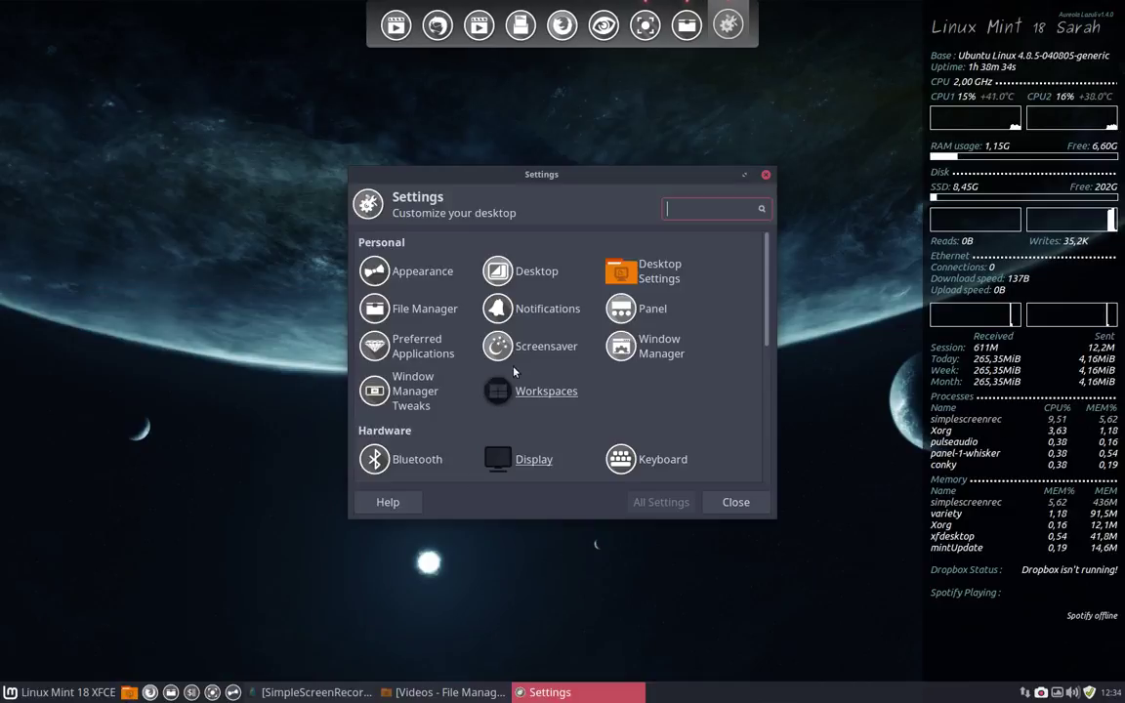
click(445, 278)
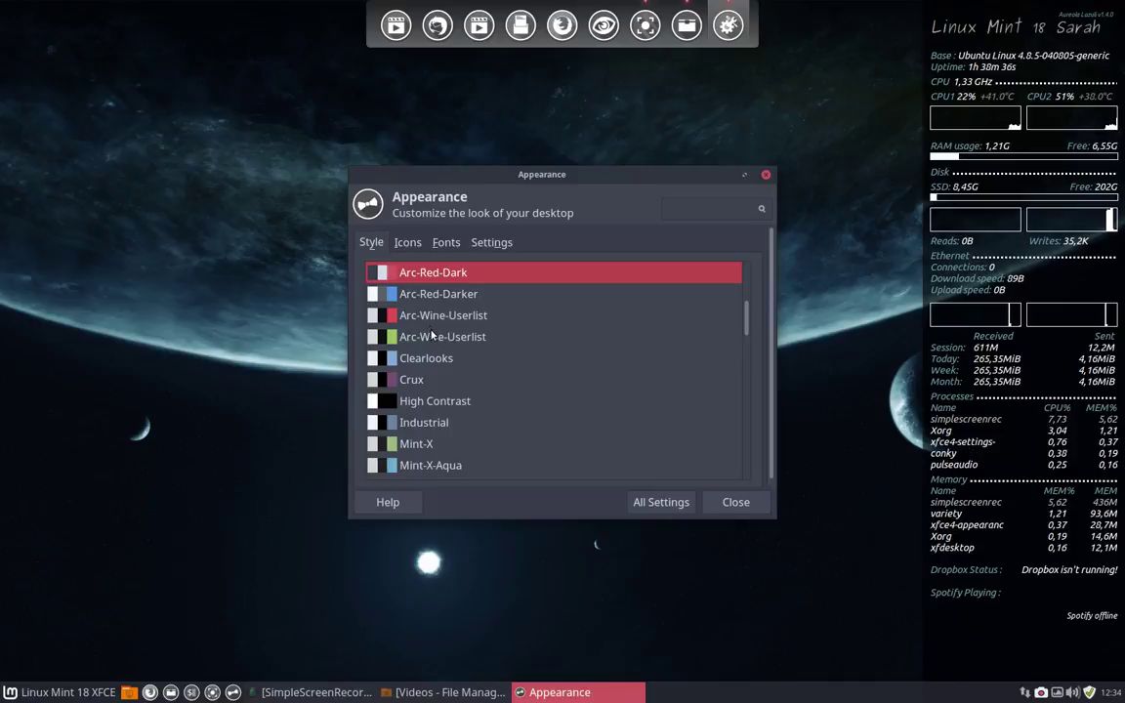
scroll(433, 337, up, 1)
scroll(433, 338, up, 3)
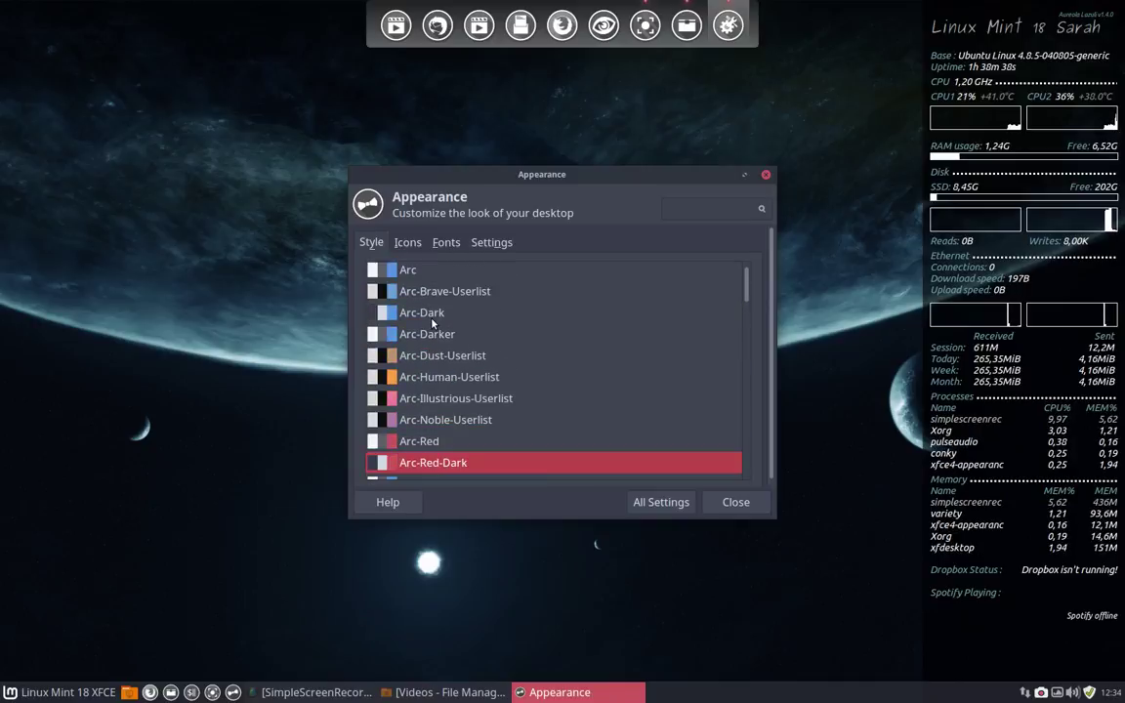
click(433, 317)
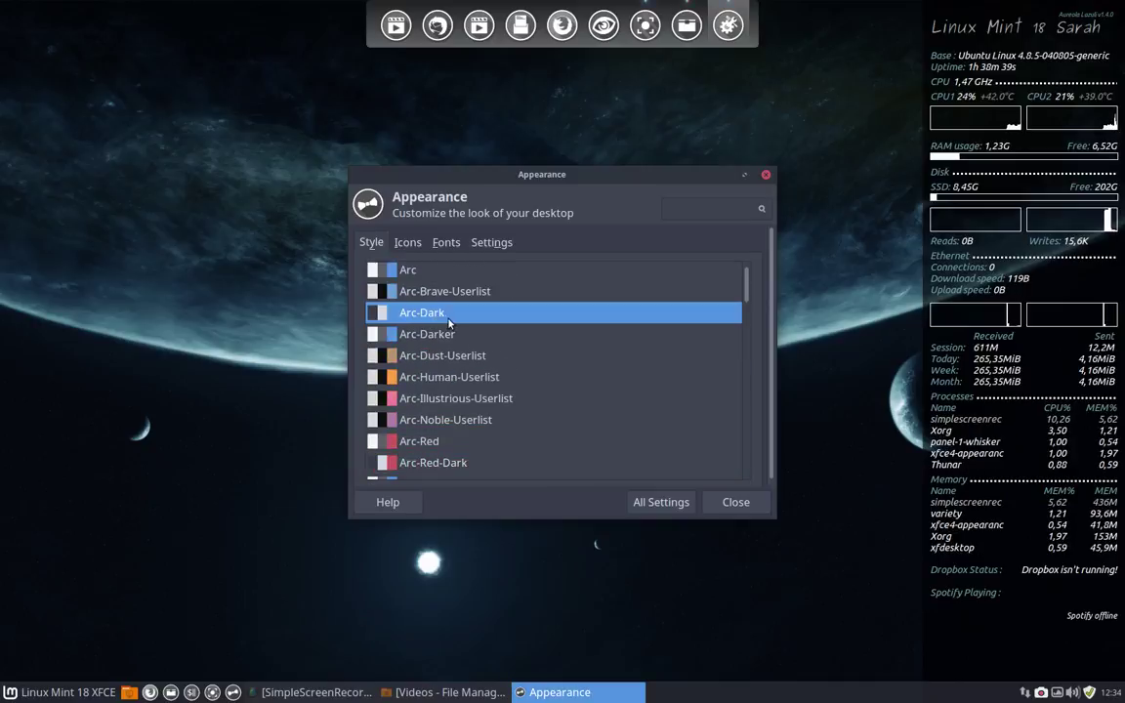
click(735, 502)
click(99, 700)
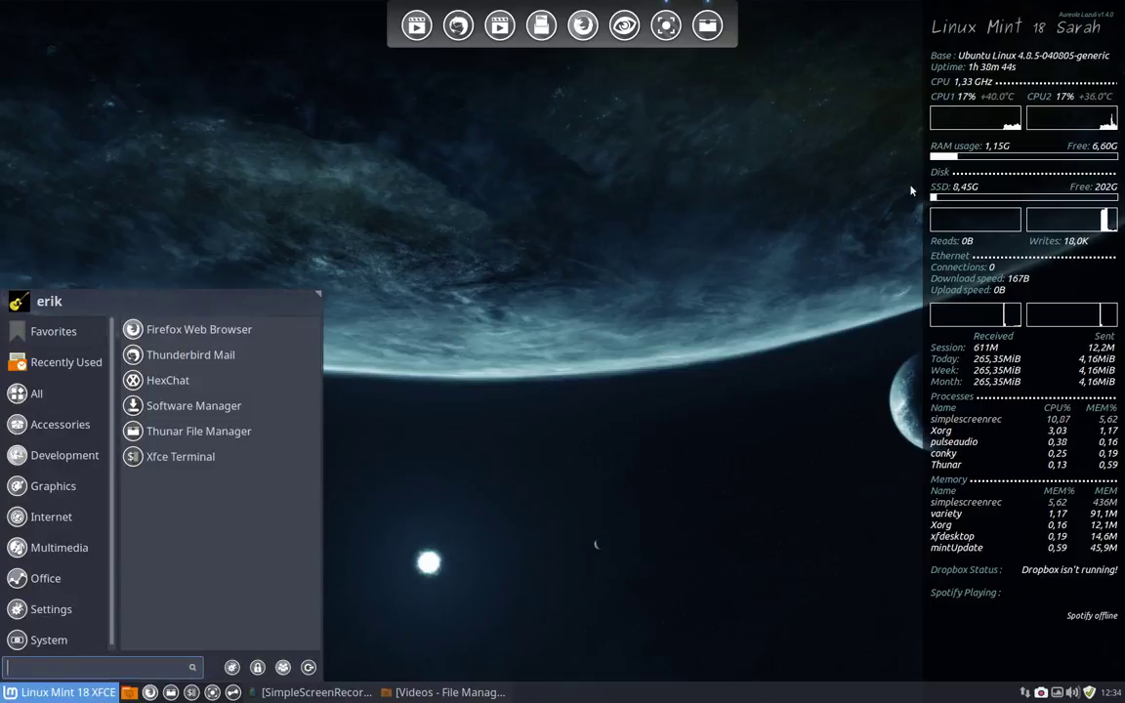
Step: Restore the file manager window and show the home folder /home/erik/
click(618, 451)
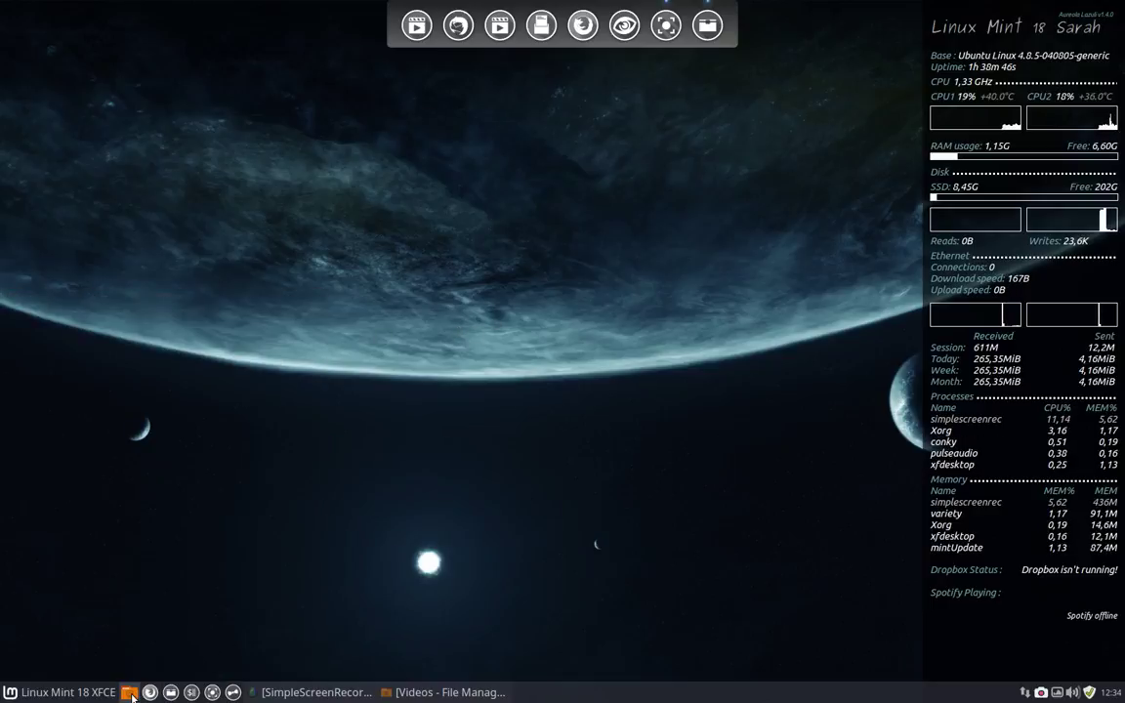
click(445, 693)
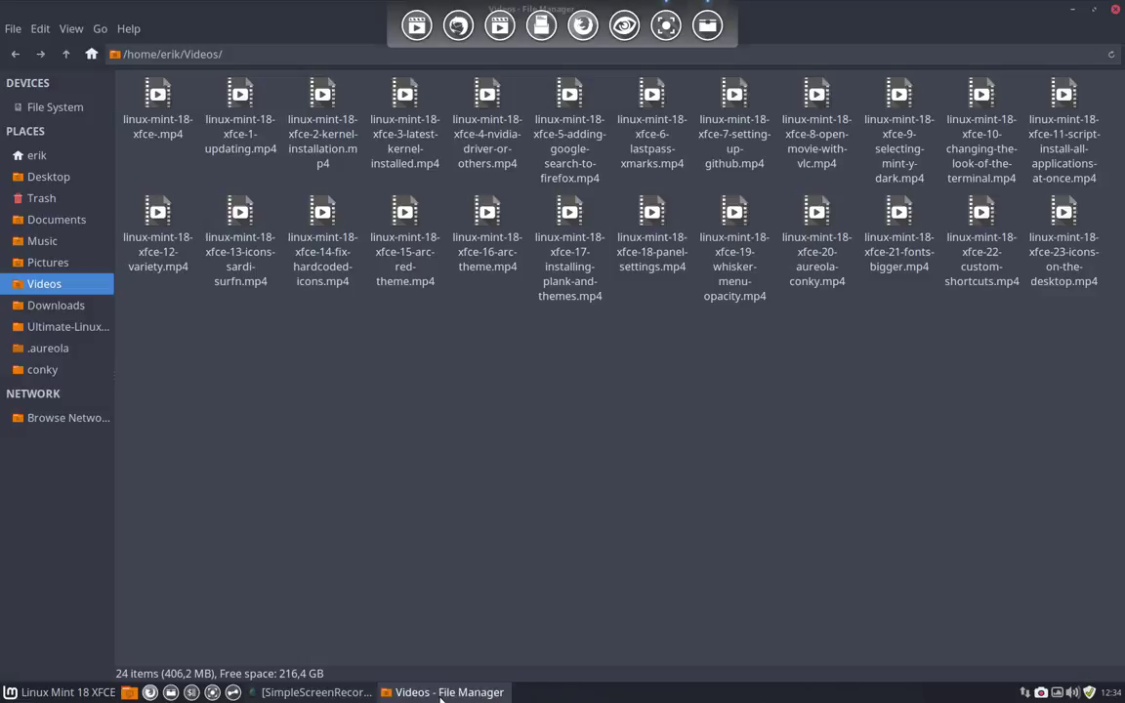
click(37, 155)
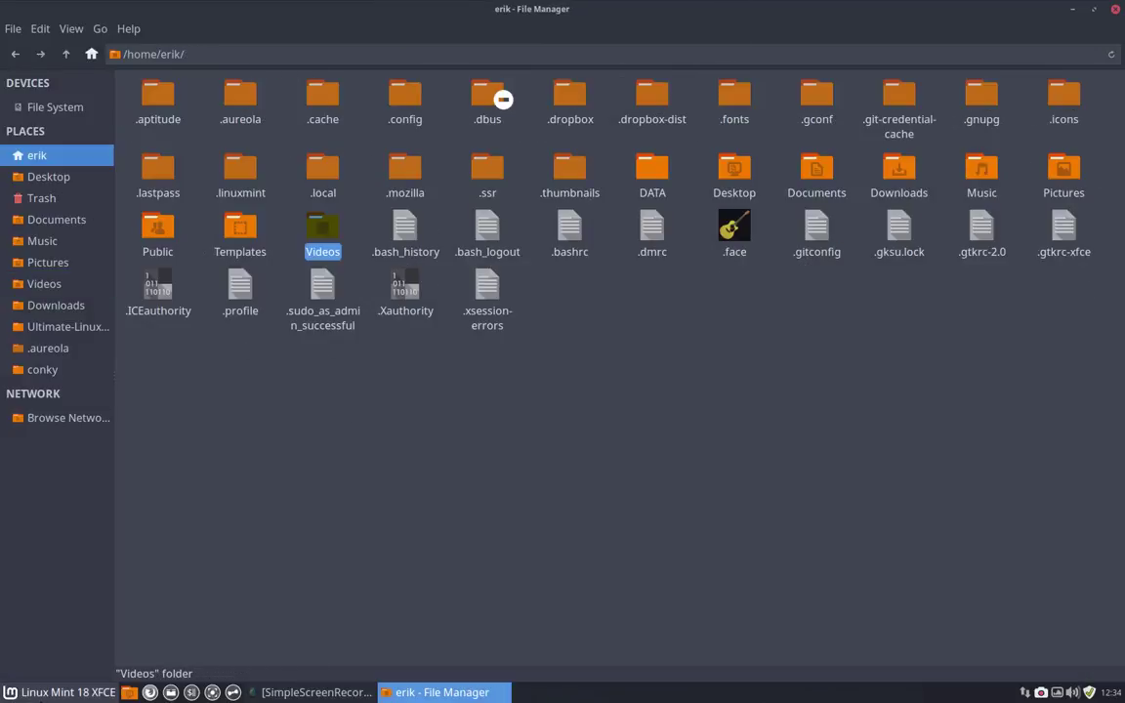
click(46, 699)
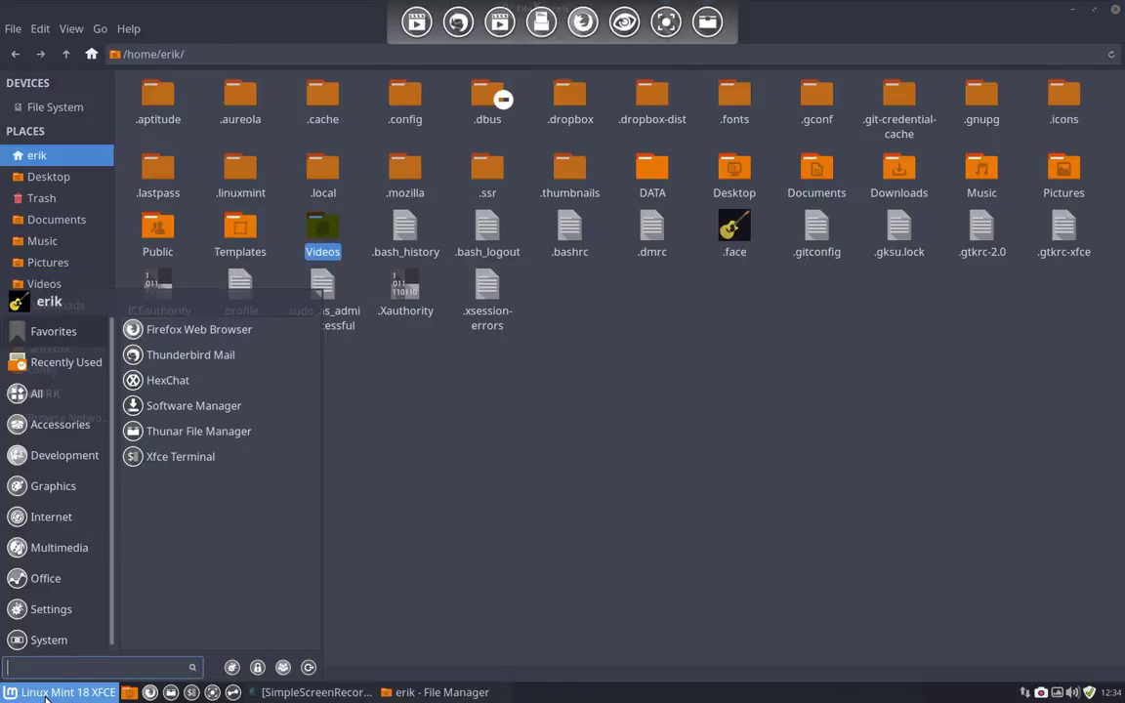
Step: Try Sardi Mono Numix Colora and Surfn icons, settle on Surfn Arch, and close Appearance
click(232, 668)
click(421, 274)
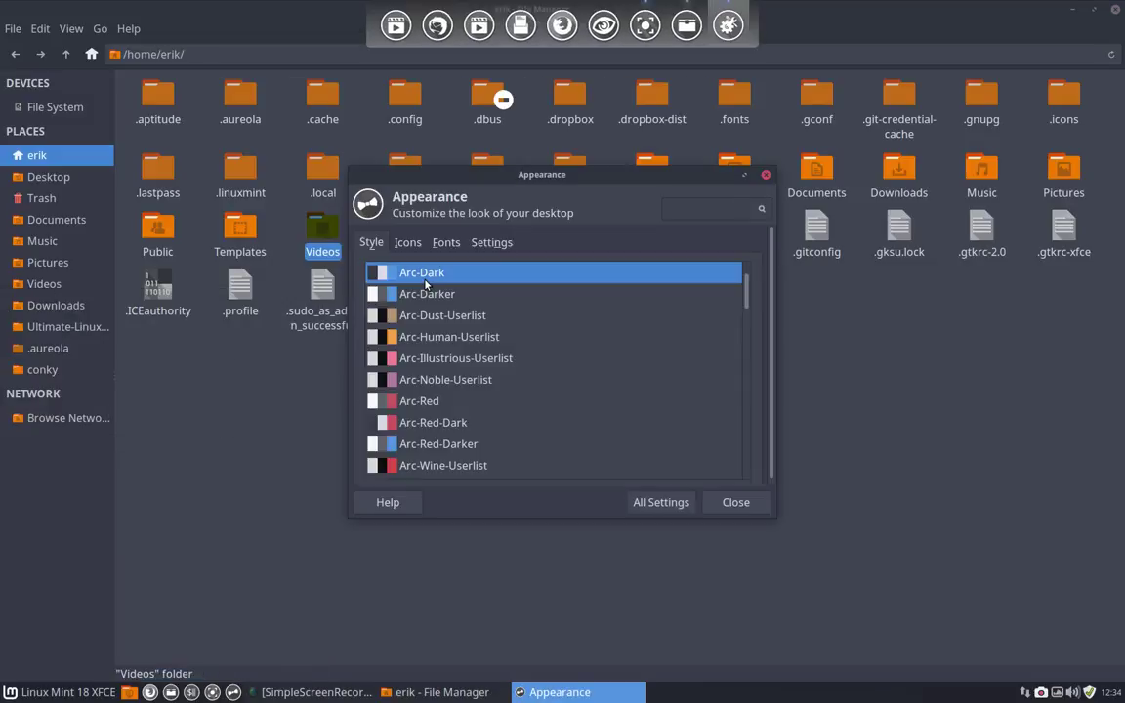
click(407, 242)
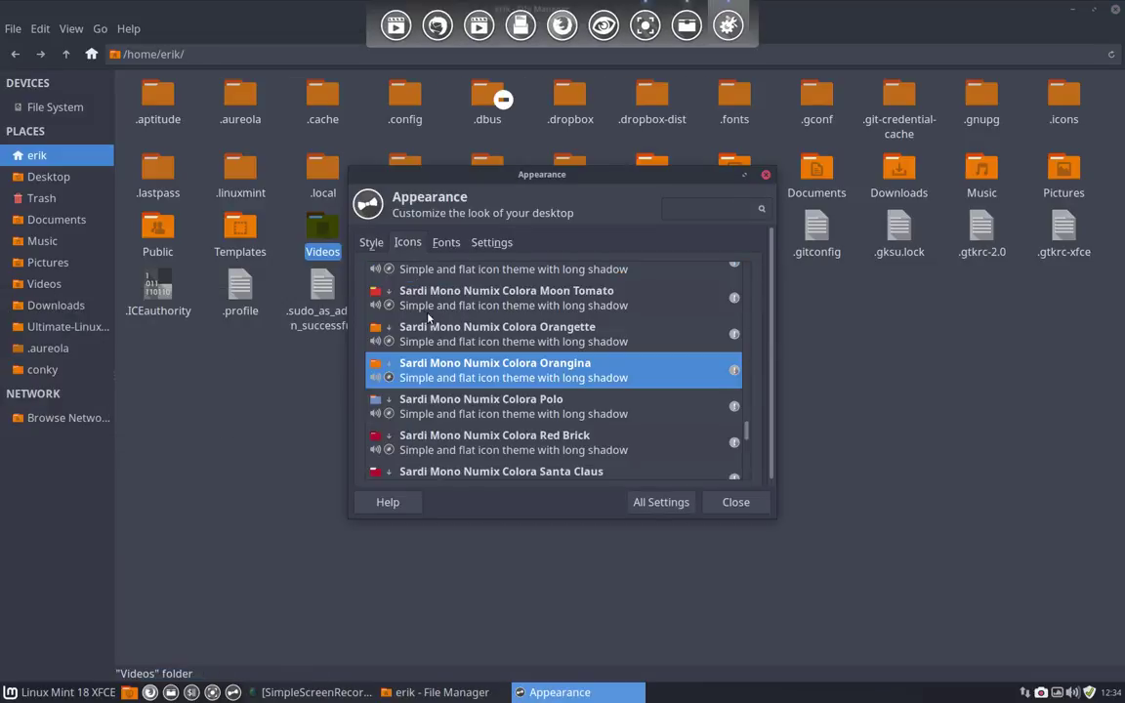
scroll(492, 382, up, 3)
scroll(492, 382, up, 1)
click(479, 358)
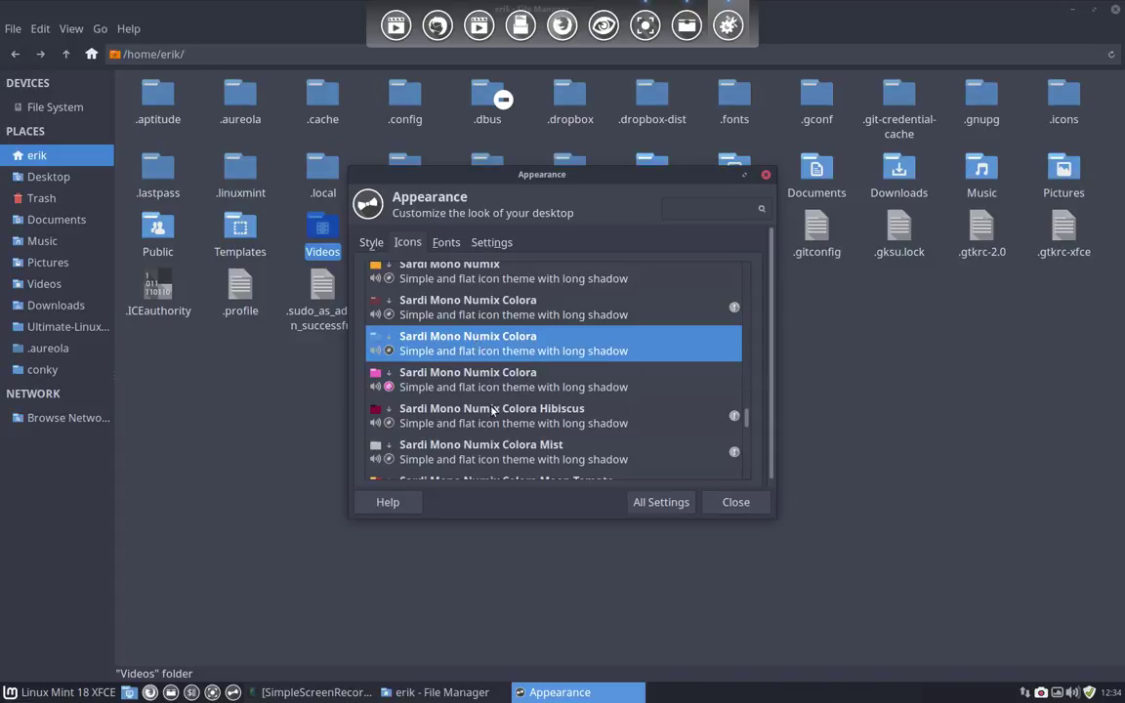
scroll(482, 420, down, 4)
scroll(482, 422, down, 10)
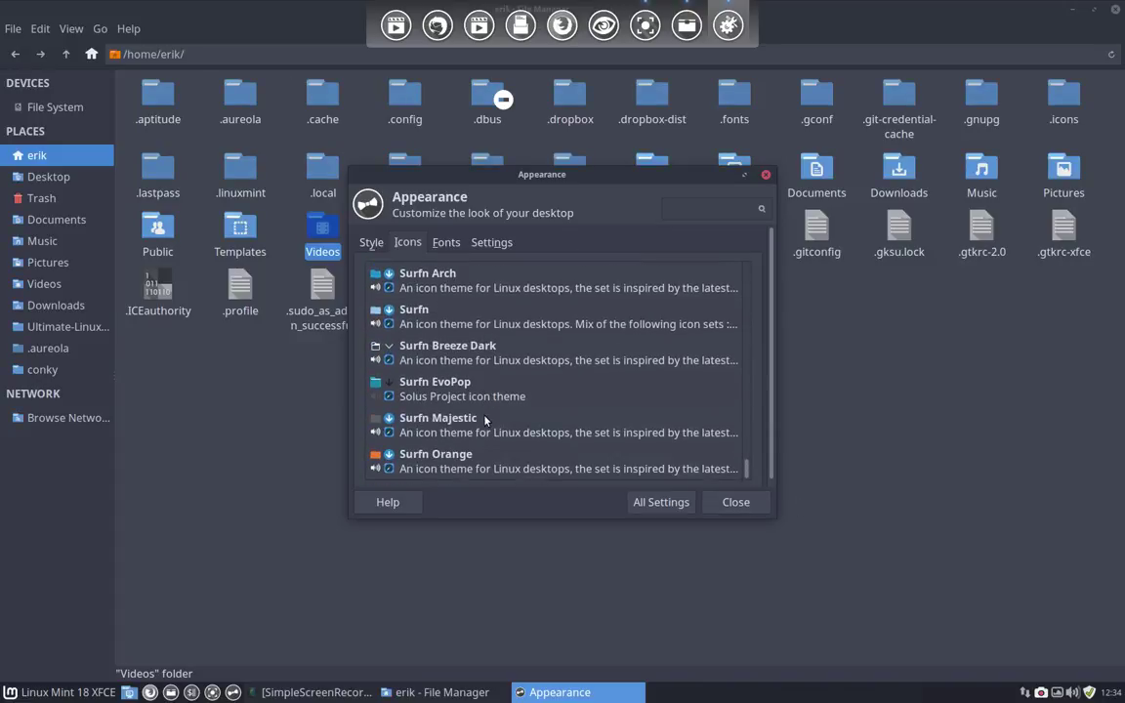
click(440, 314)
click(442, 286)
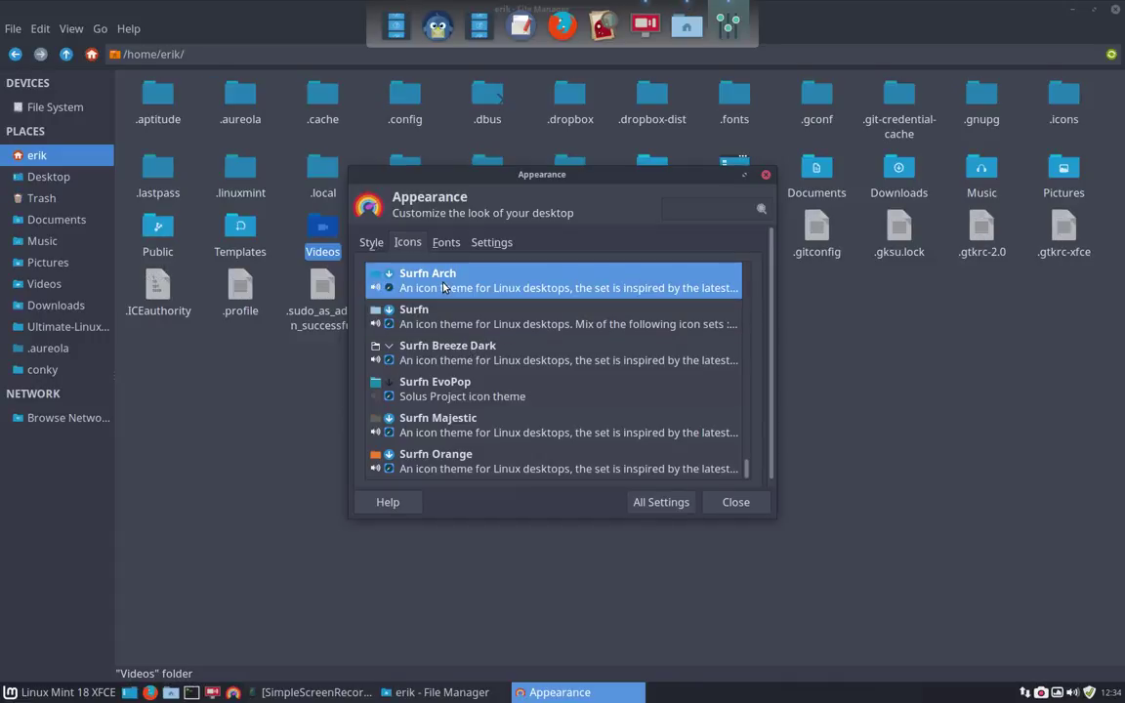
click(742, 509)
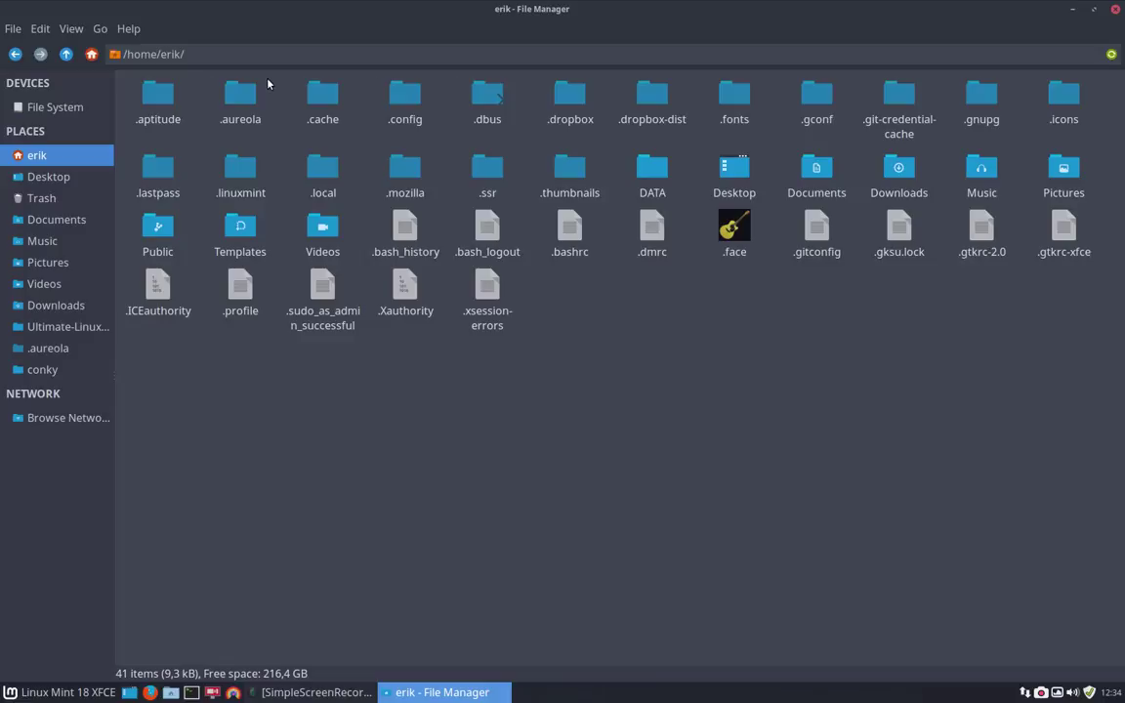
Step: Hide the hidden files in the home folder and shrink Thunar into a smaller window near the centre
key(ctrl+h)
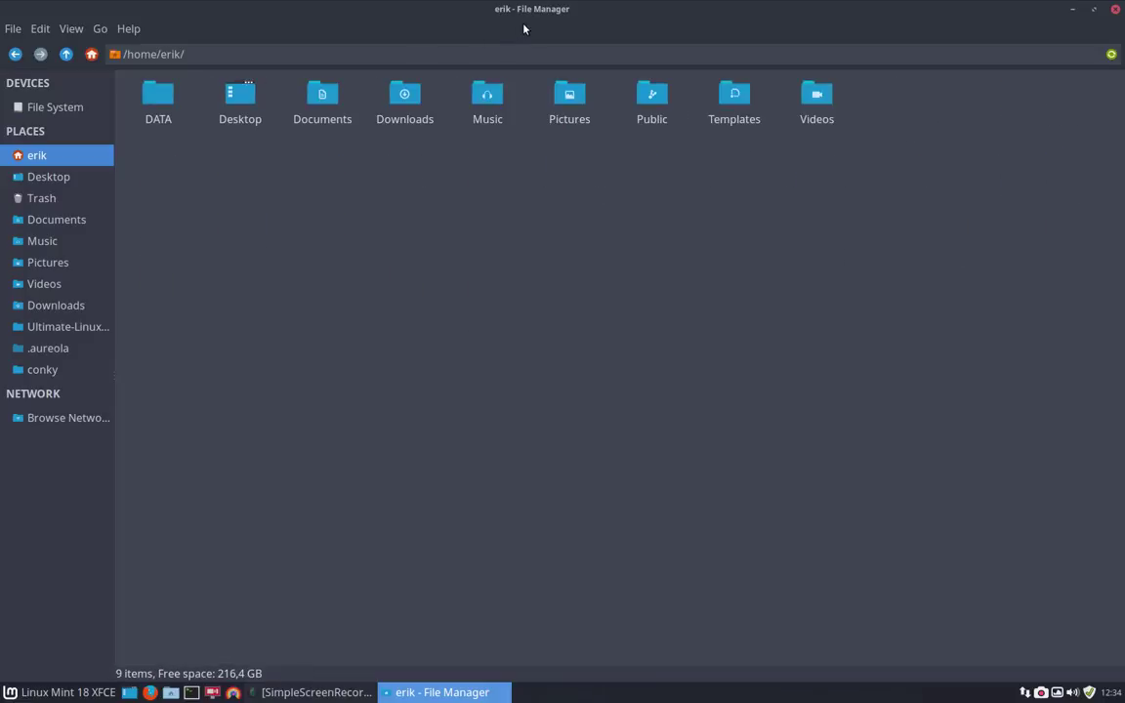
drag(524, 31, 443, 169)
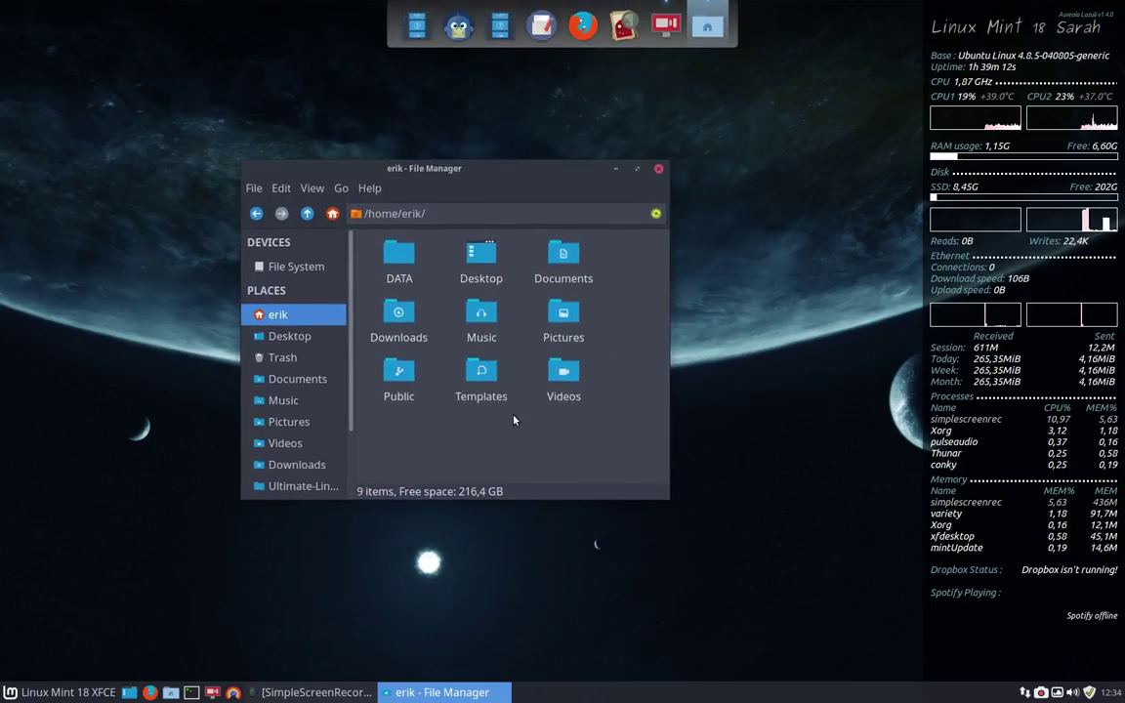
drag(564, 436, 591, 216)
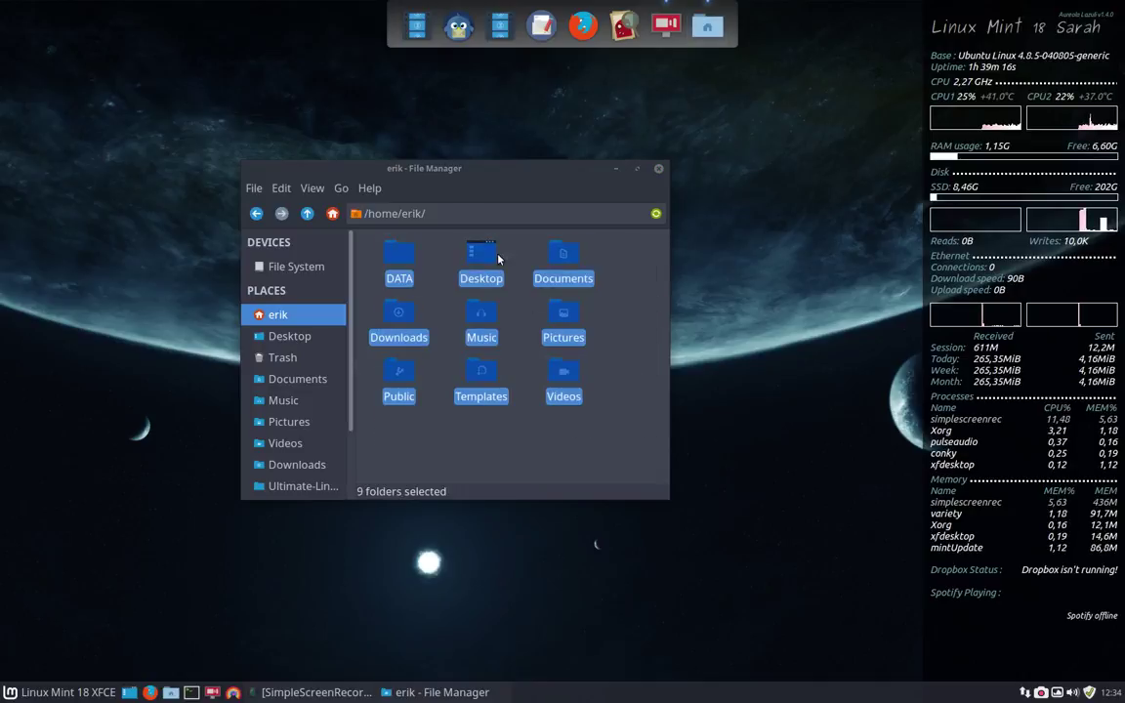
drag(453, 169, 546, 168)
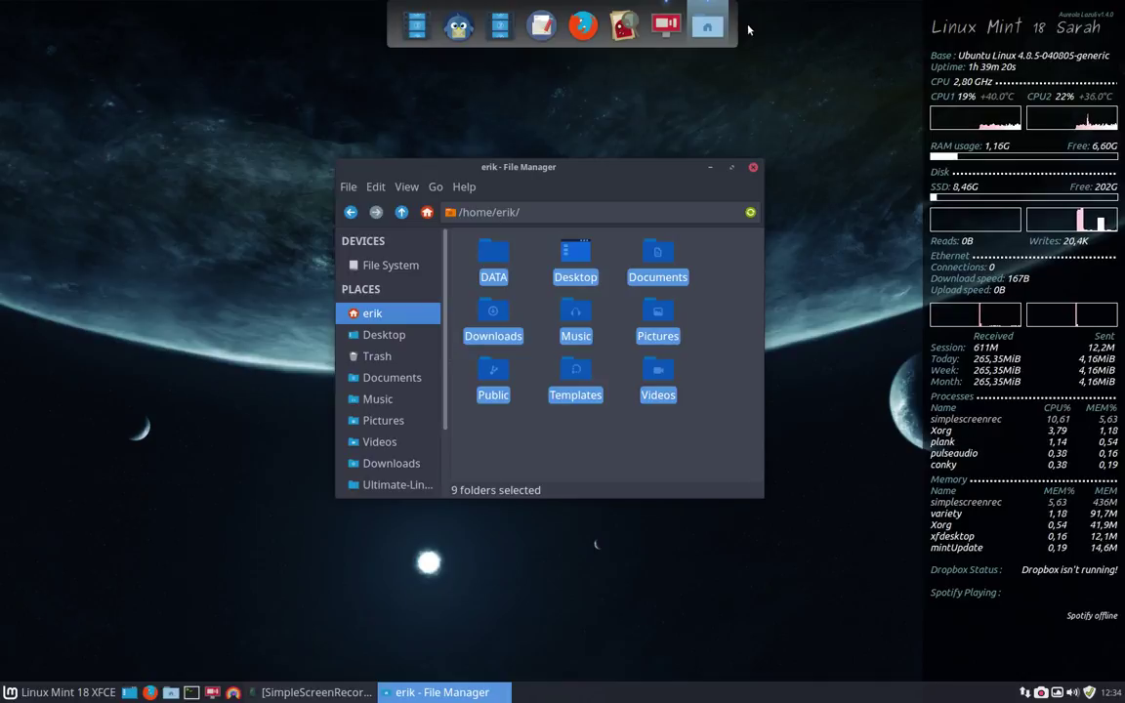
click(58, 692)
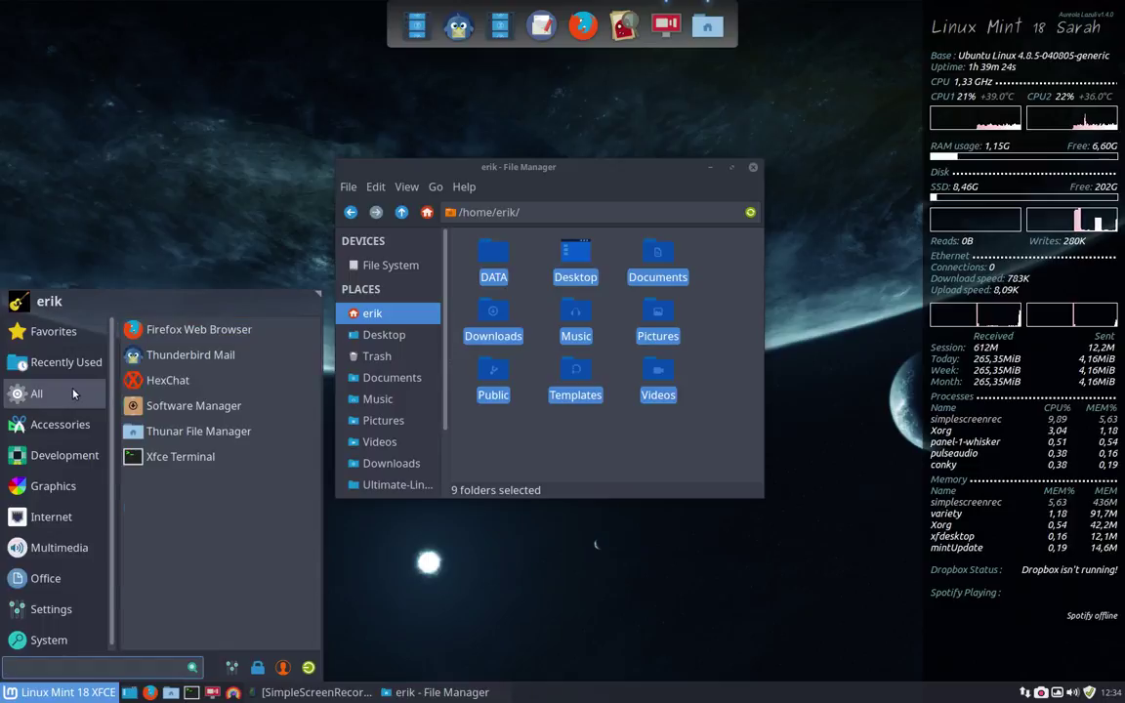
Step: Browse the All applications list in the Whisker Menu to check the new icons, then close it
click(39, 393)
scroll(188, 491, down, 5)
scroll(187, 491, down, 10)
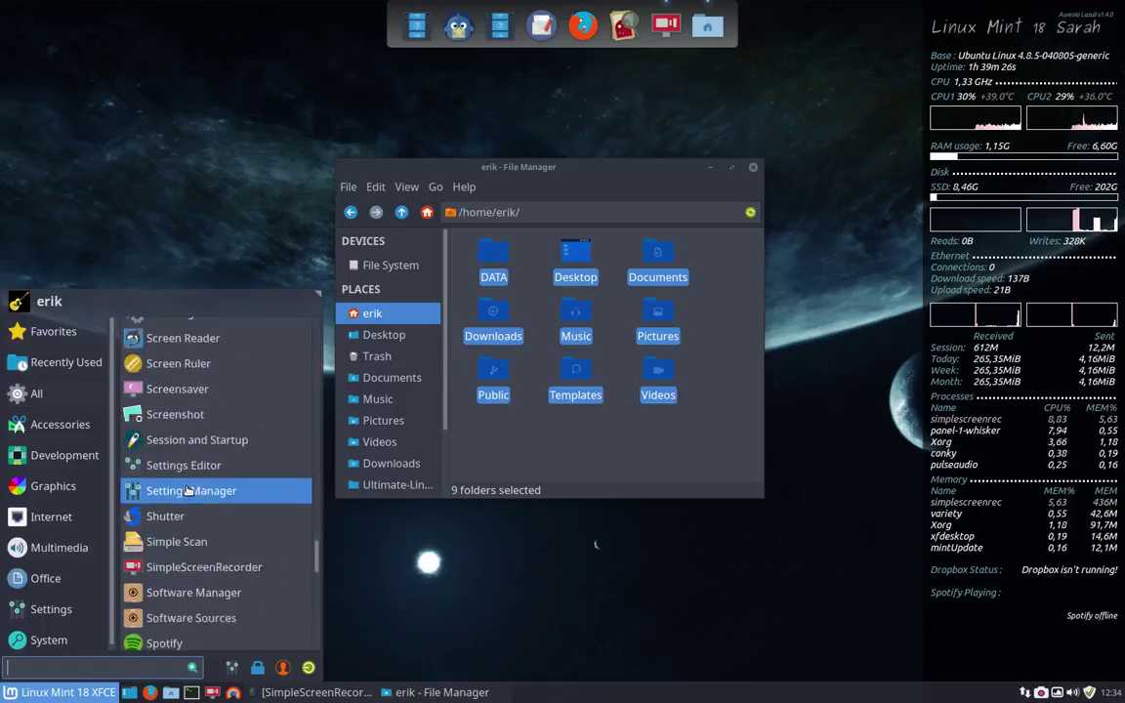
scroll(187, 492, up, 5)
scroll(187, 488, up, 20)
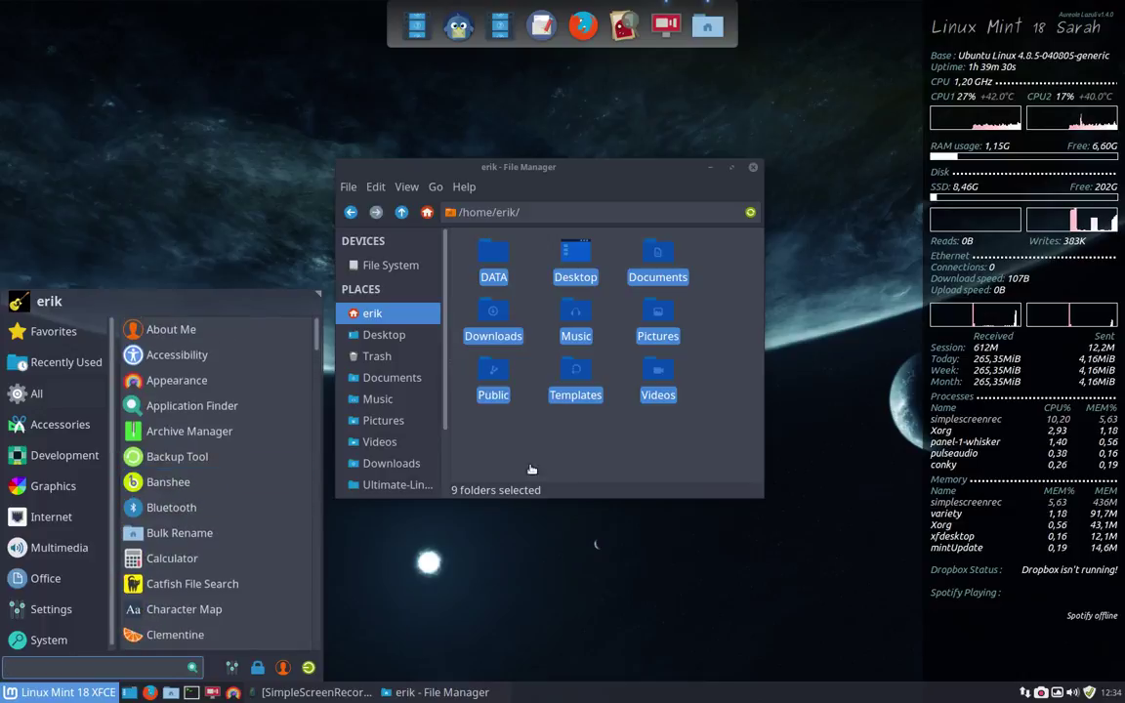
click(483, 400)
click(716, 282)
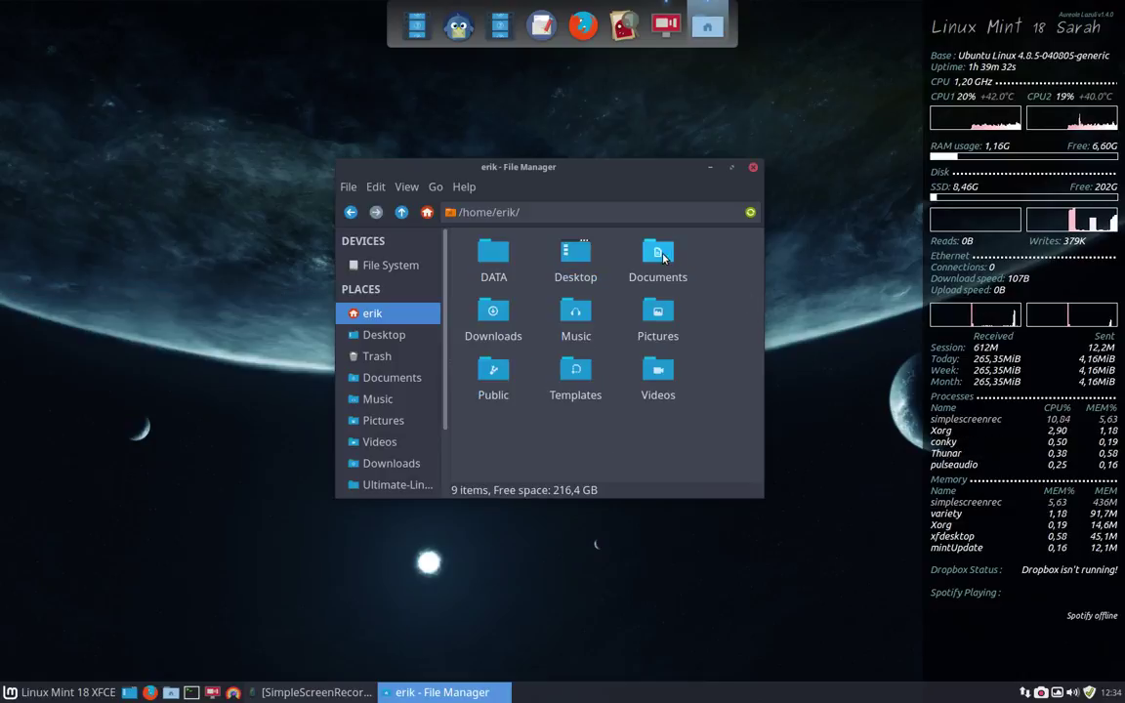